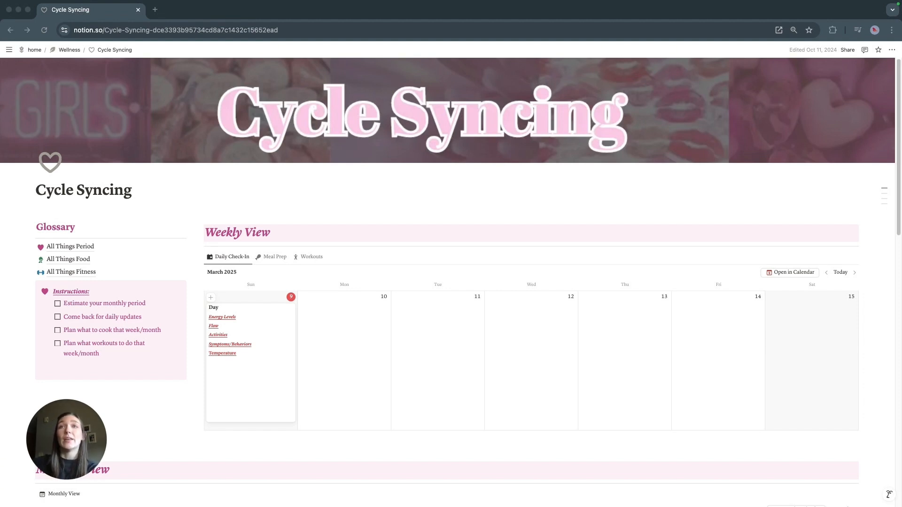
- Review the Cycle Syncing page's weekly check-in area and the phases laid out in the March 2025 monthly calendar
scroll(451, 282, down, 3)
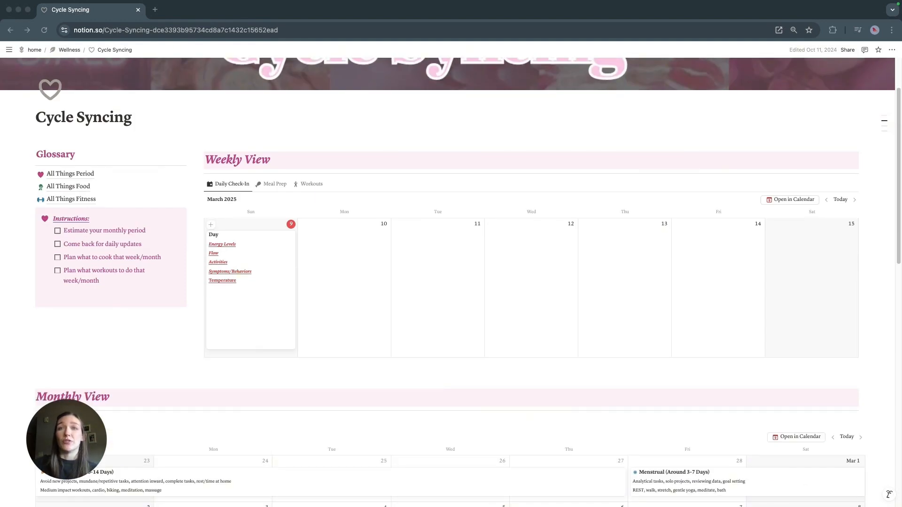
scroll(451, 282, up, 2)
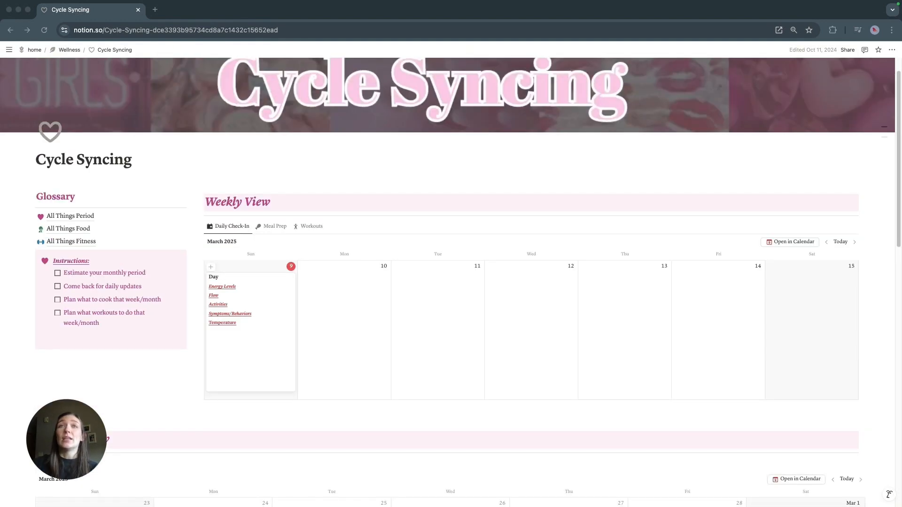
scroll(451, 282, up, 1)
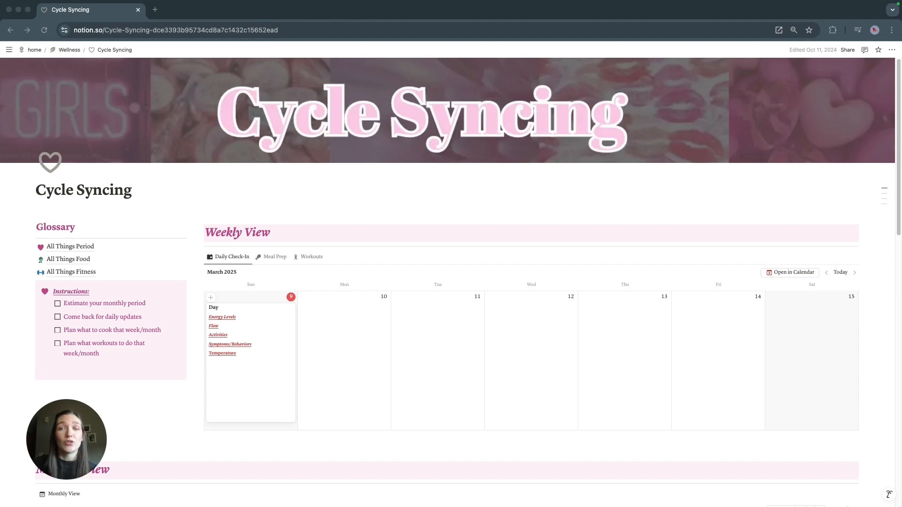
scroll(451, 282, down, 5)
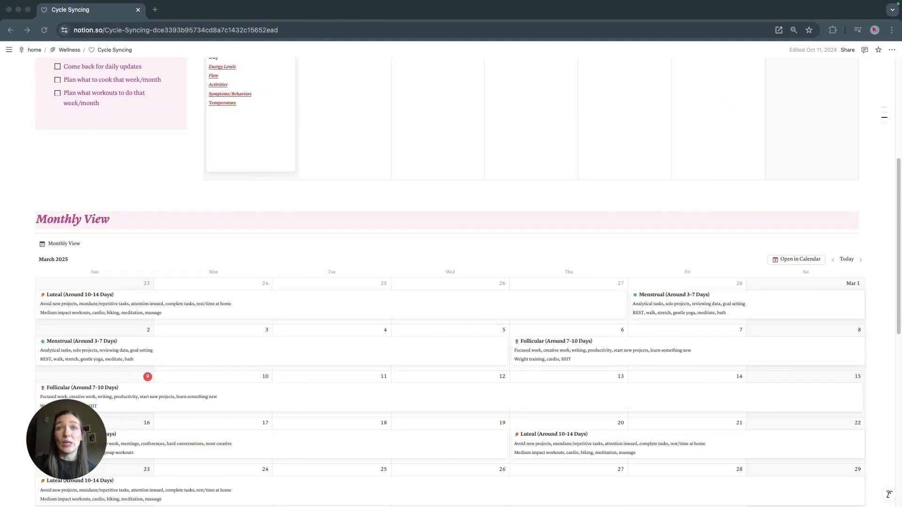
scroll(451, 282, down, 1)
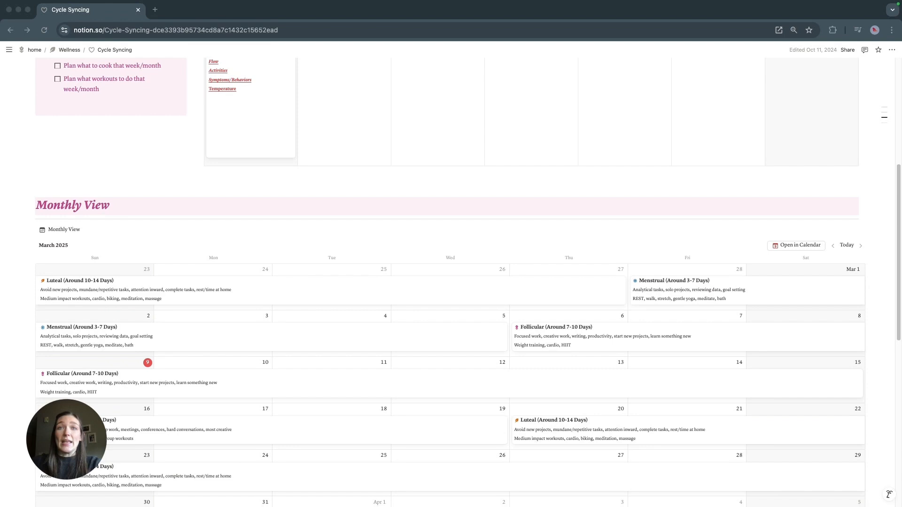
scroll(451, 282, down, 1)
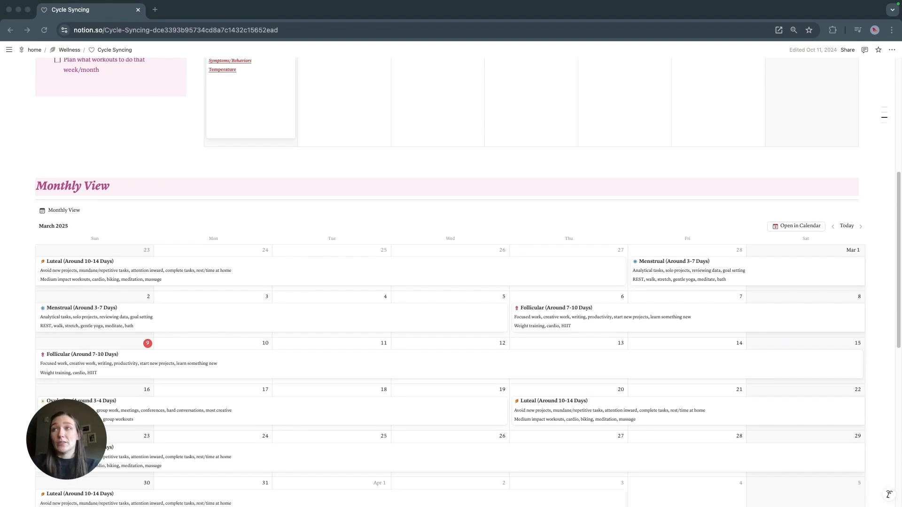
scroll(451, 282, down, 1)
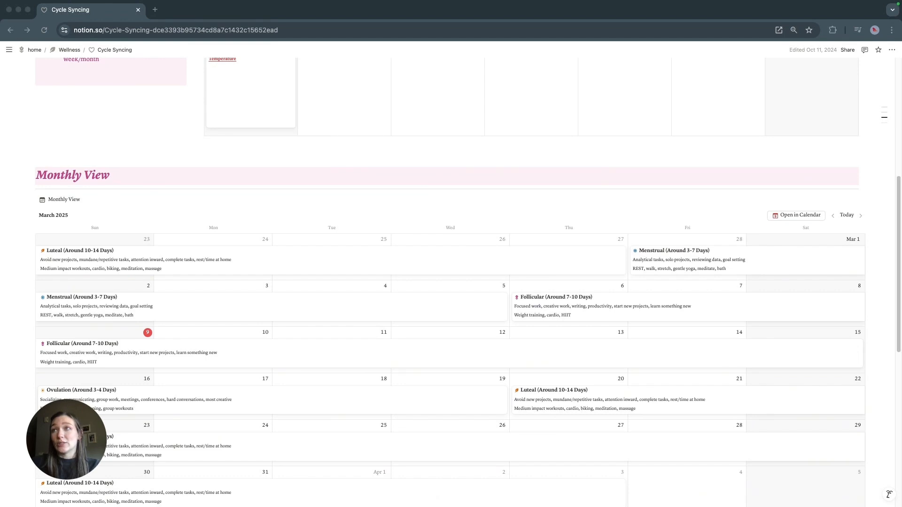
scroll(451, 282, down, 1)
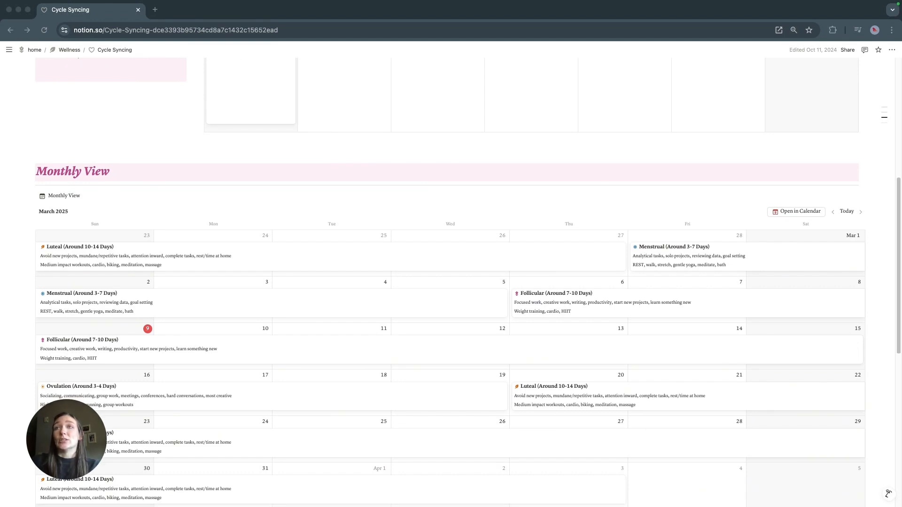
scroll(888, 493, down, 2)
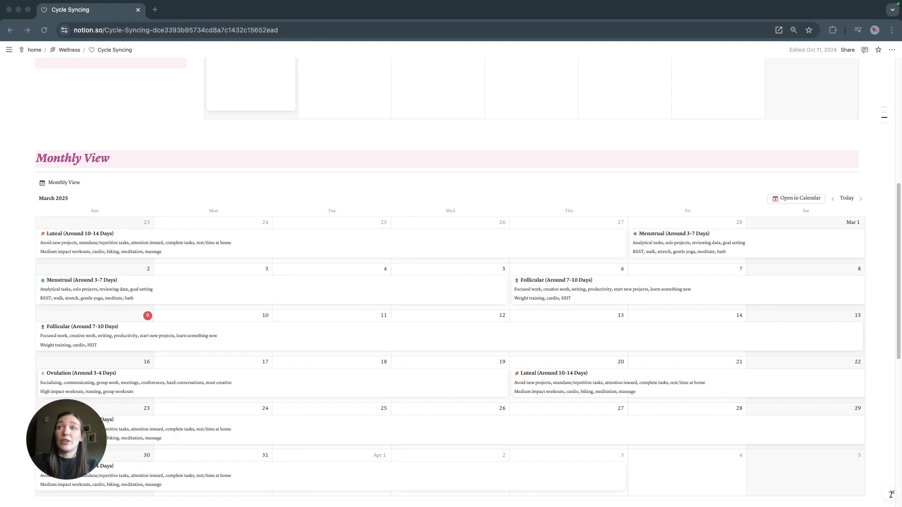
scroll(891, 495, down, 3)
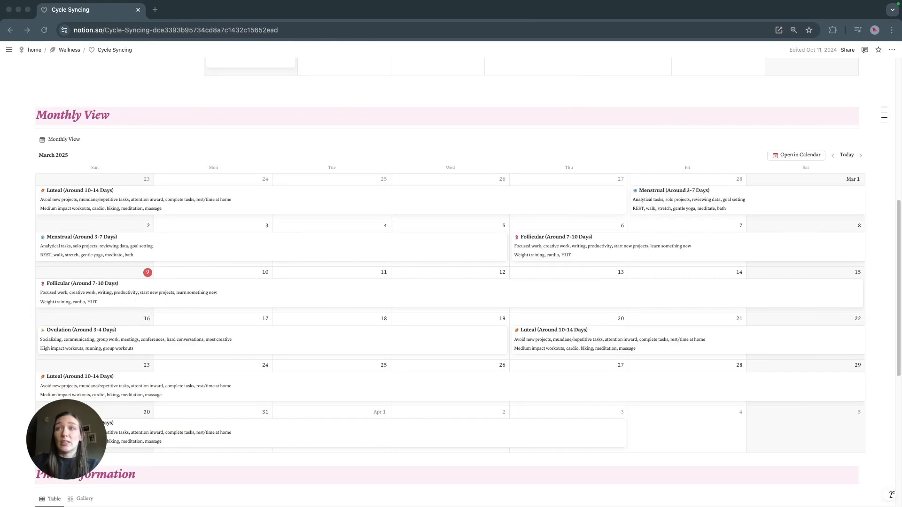
scroll(889, 495, down, 1)
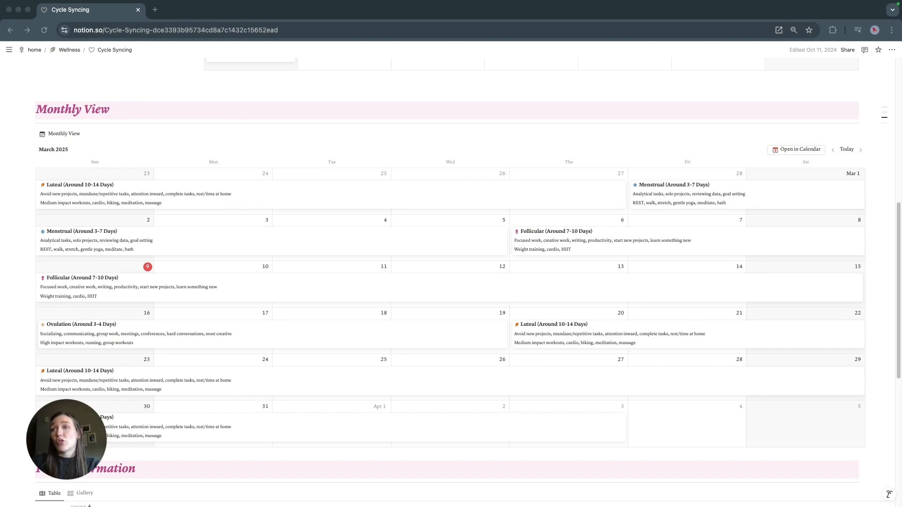
scroll(889, 494, down, 1)
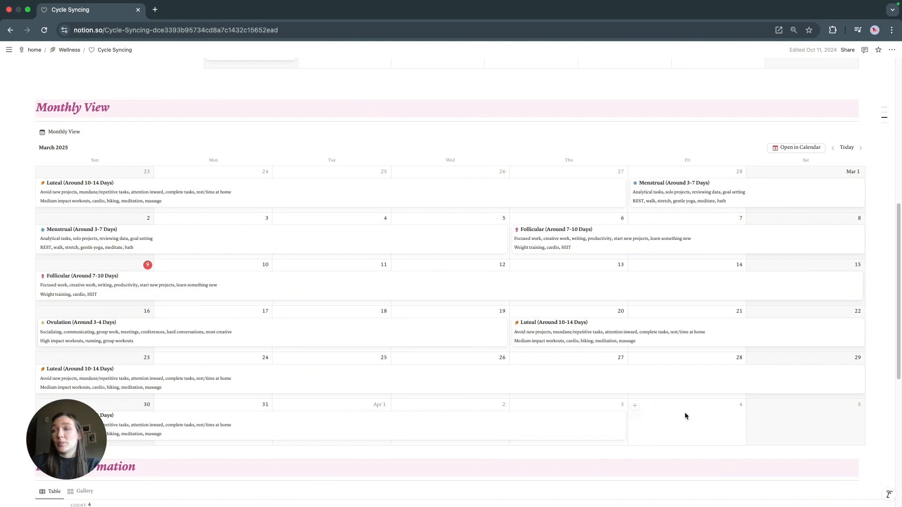
- Add an entry from the Menstrual (Around 3-7 Days) template to the monthly calendar, running from April 4 to April 11, 2025
click(635, 406)
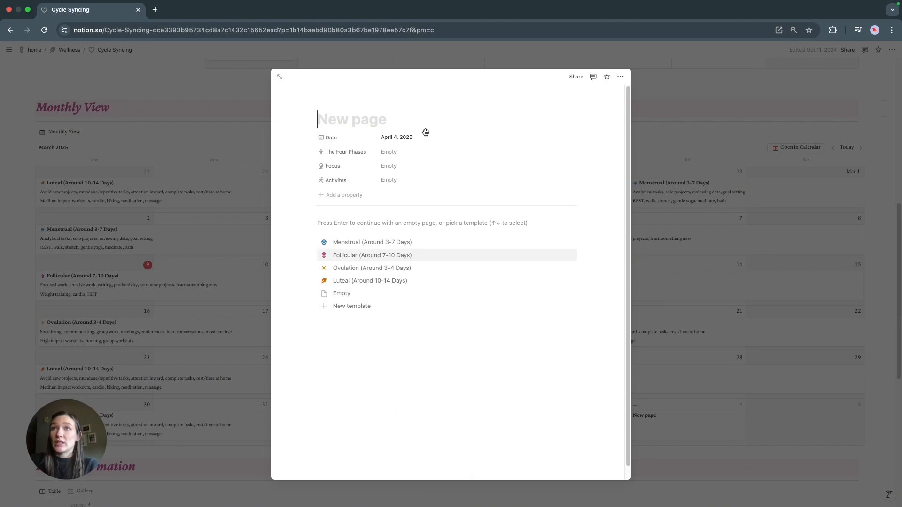
click(392, 247)
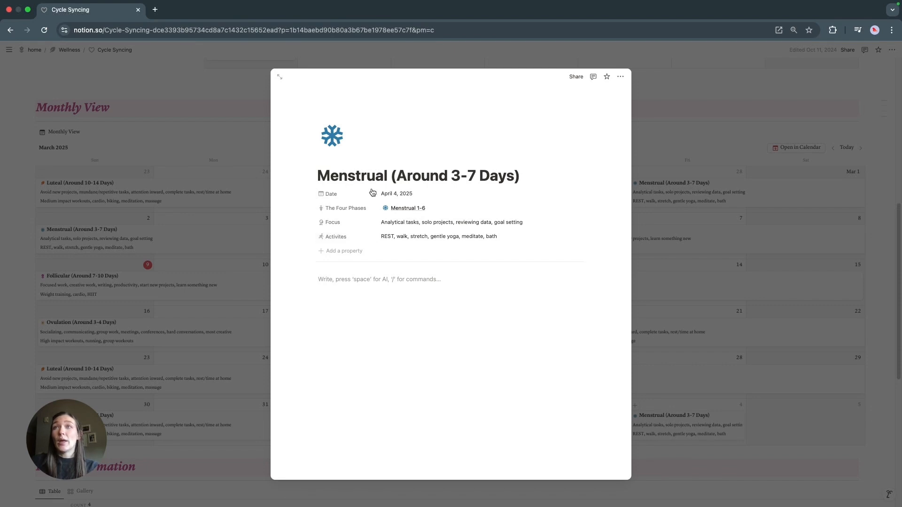
click(431, 200)
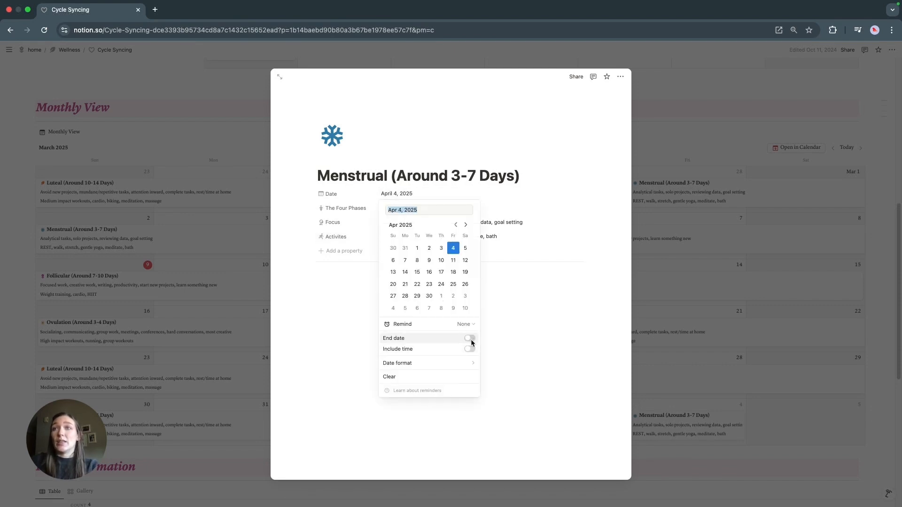
click(470, 338)
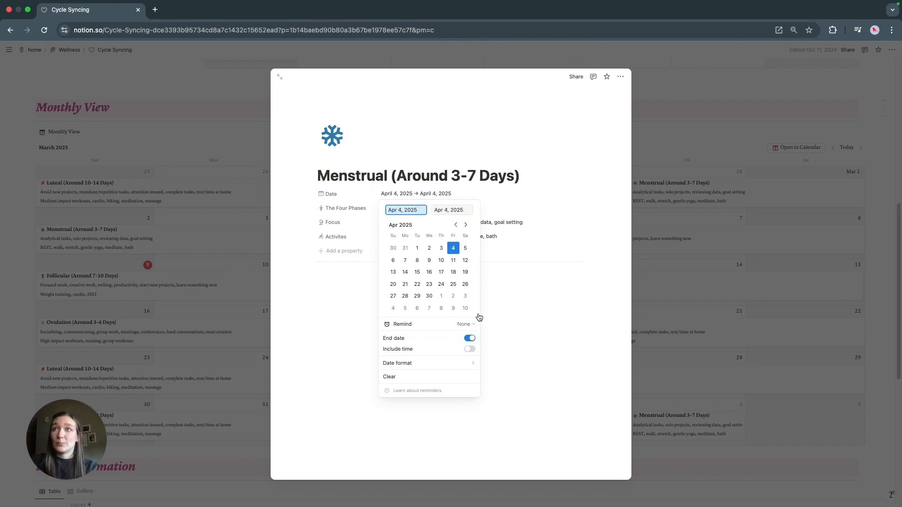
click(454, 261)
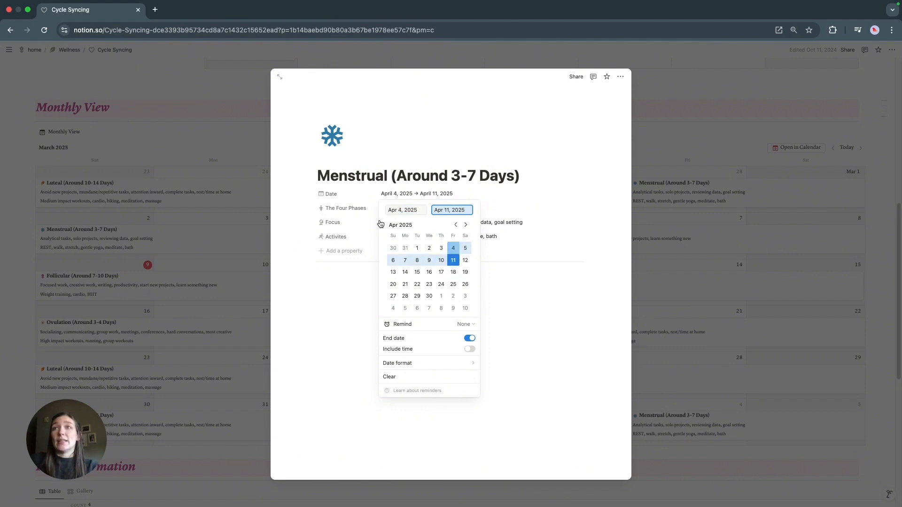
click(703, 289)
click(704, 301)
- In the April 2025 monthly calendar, add a Follicular (Around 7-10 Days) template entry running from April 12 to April 22, 2025
click(861, 147)
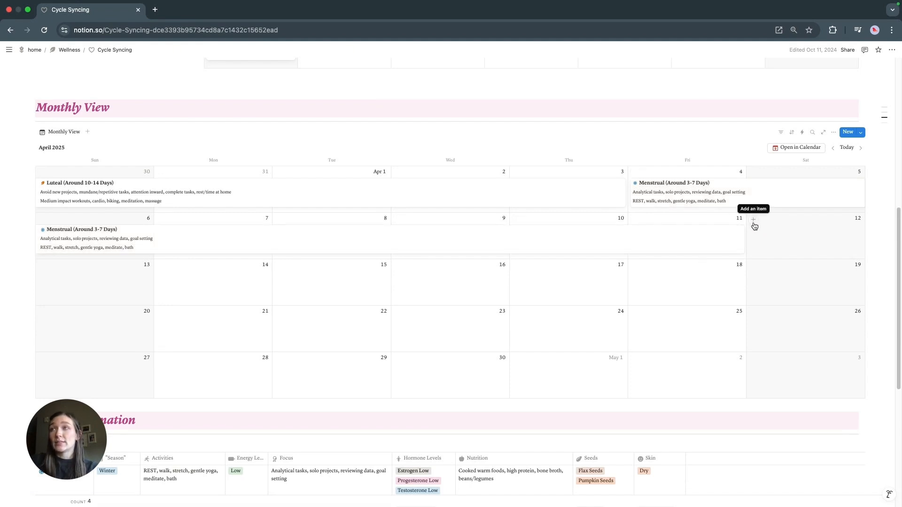
click(754, 221)
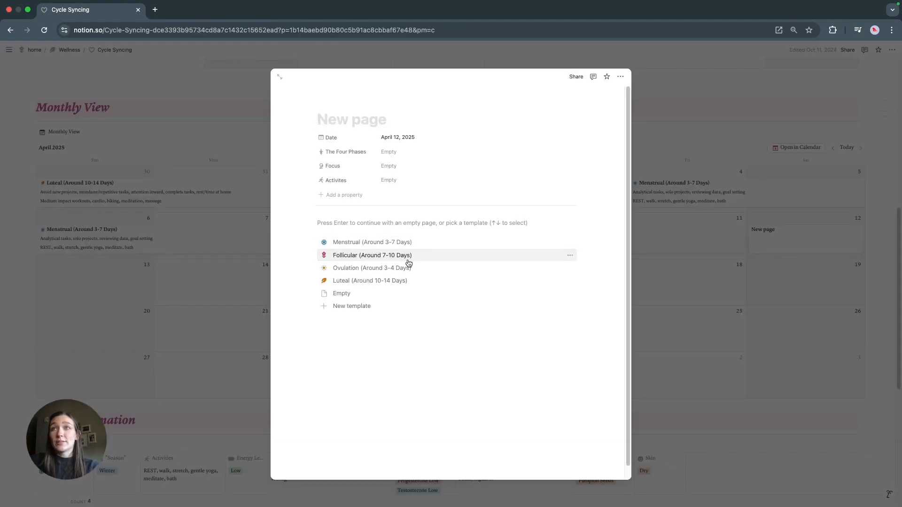
click(408, 260)
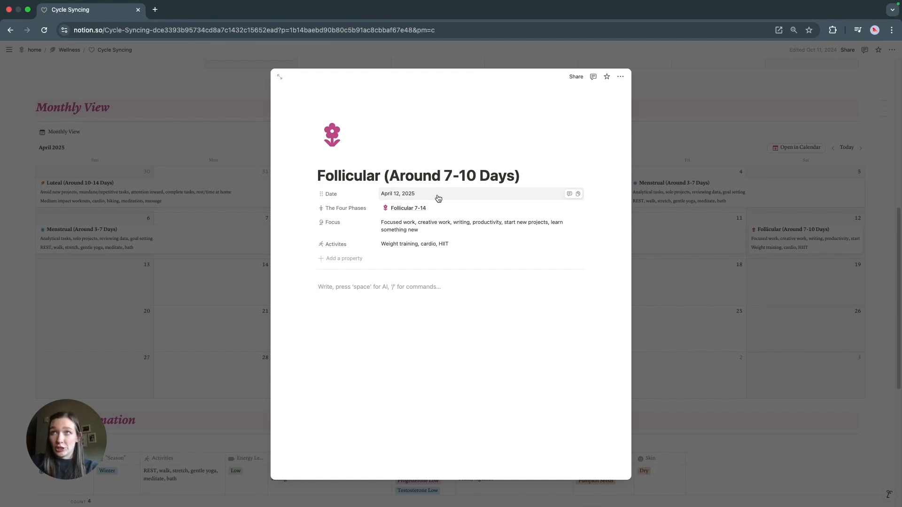
click(438, 198)
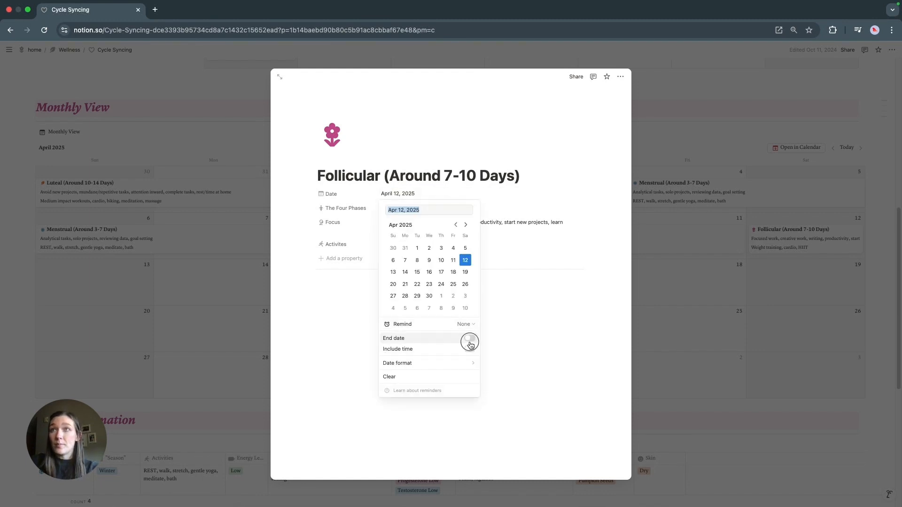
click(469, 339)
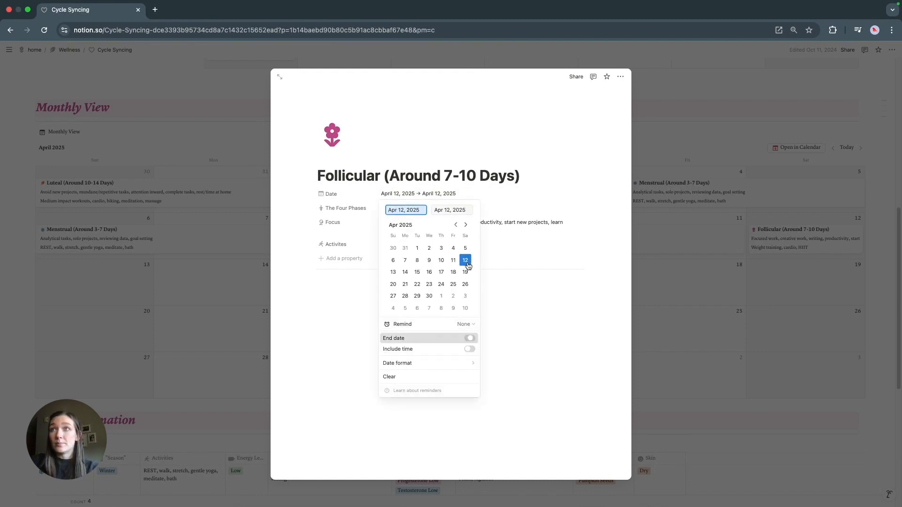
click(417, 284)
click(674, 285)
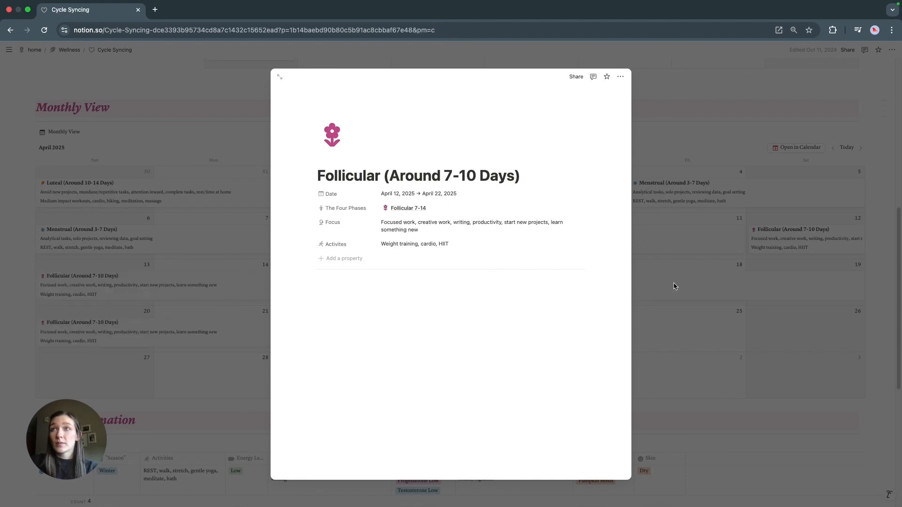
click(674, 285)
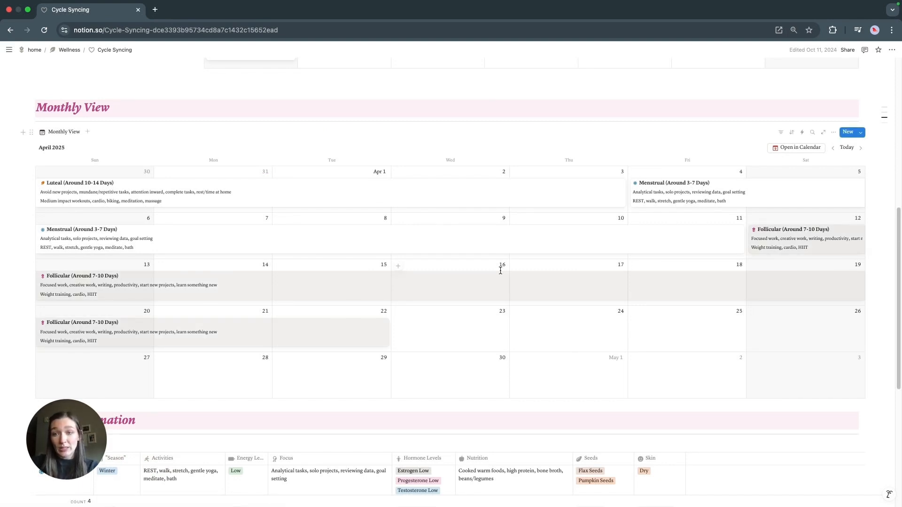
- Return the monthly calendar to March 2025 and check which phase covers today's date
scroll(493, 266, up, 5)
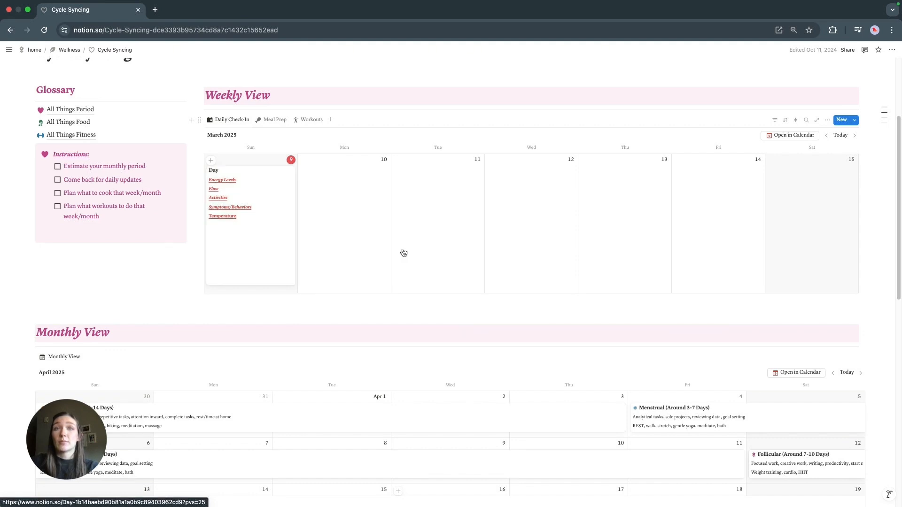
scroll(403, 252, down, 2)
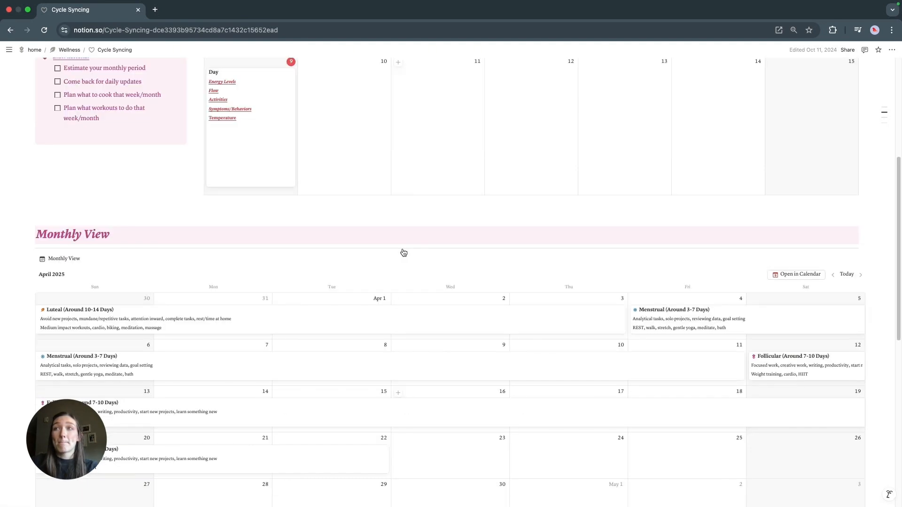
click(833, 276)
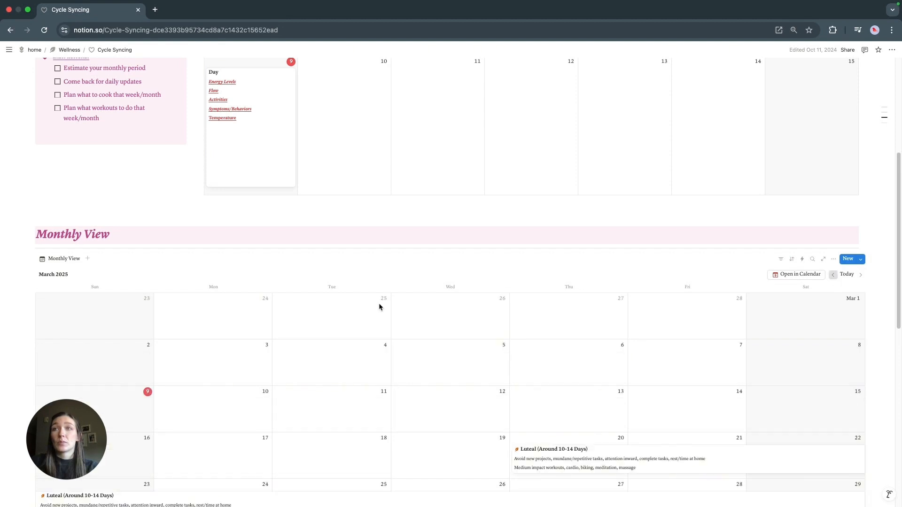
scroll(381, 307, down, 1)
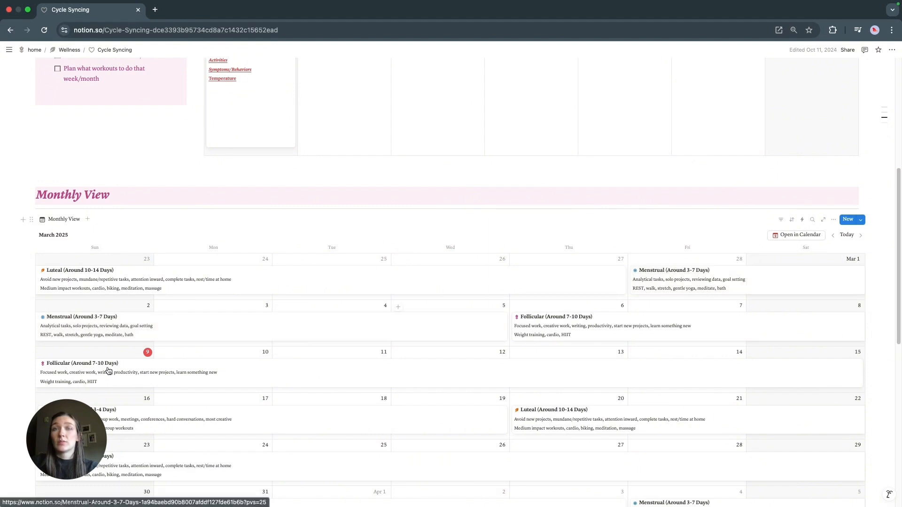
- Open the March 9 daily check-in, title it Day 10 and set its phase to Follicular 7-14
scroll(328, 279, up, 5)
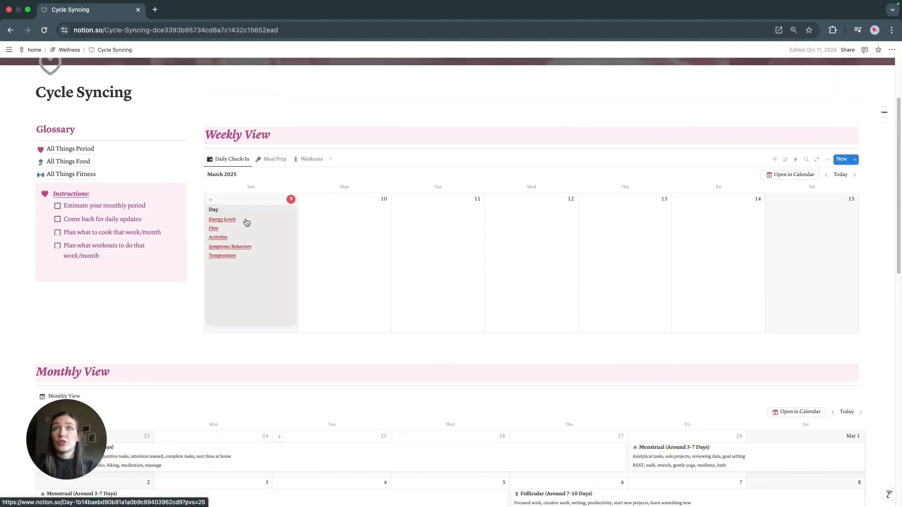
click(262, 237)
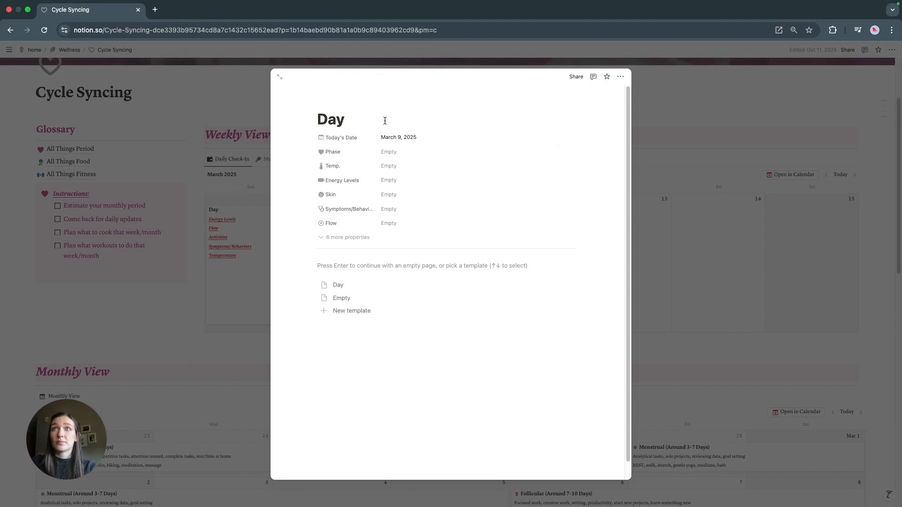
click(385, 123)
text(10)
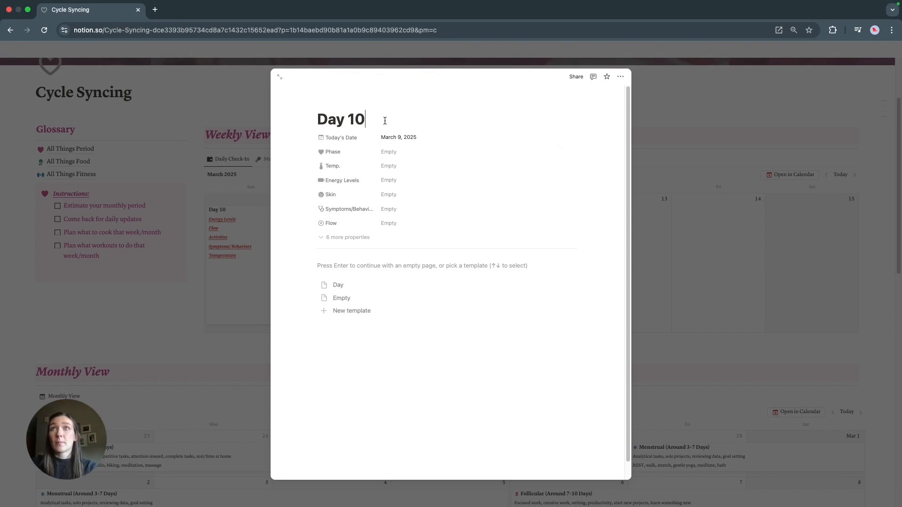
click(423, 152)
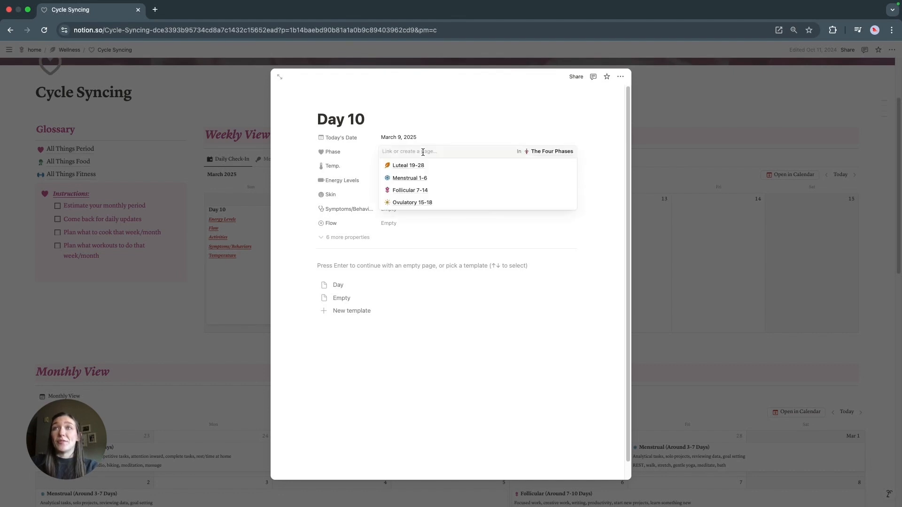
click(425, 190)
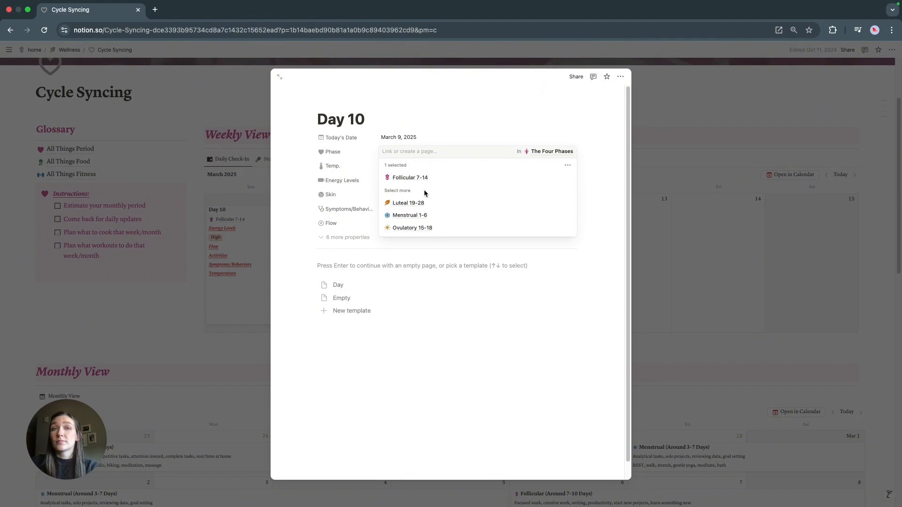
click(407, 346)
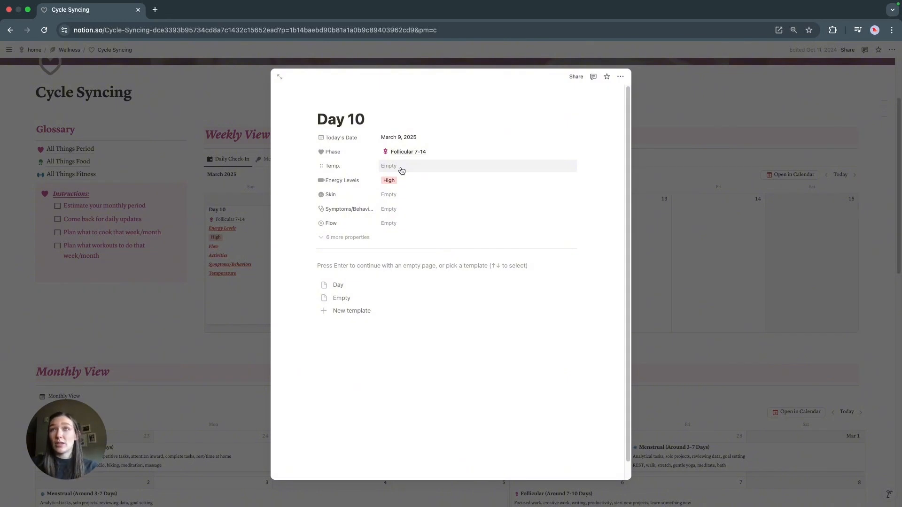
- Review the Skin property's options in the Day 10 check-in and leave the property empty
click(412, 200)
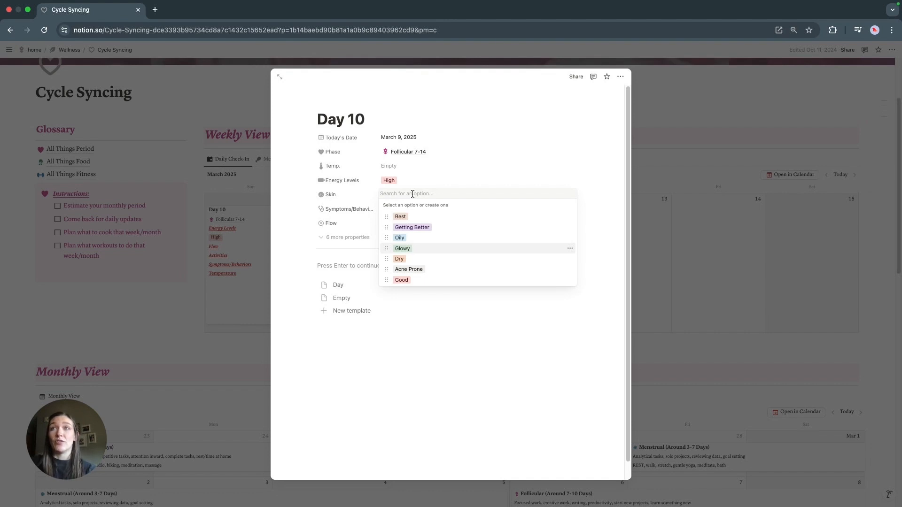
text(sidfs)
key(super+a)
key(BackSpace)
click(459, 349)
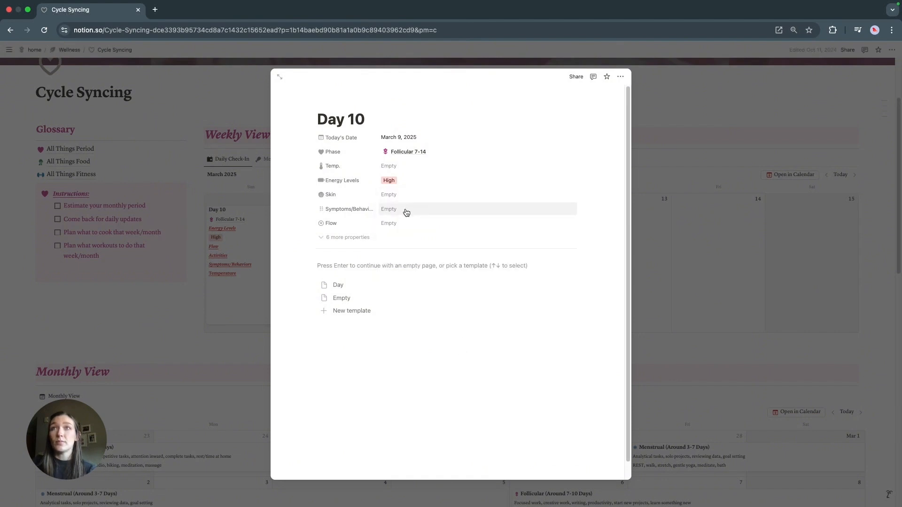
- Look over the Symptoms/Behaviors and Flow options in the Day 10 check-in without choosing any, and close the entry
click(405, 212)
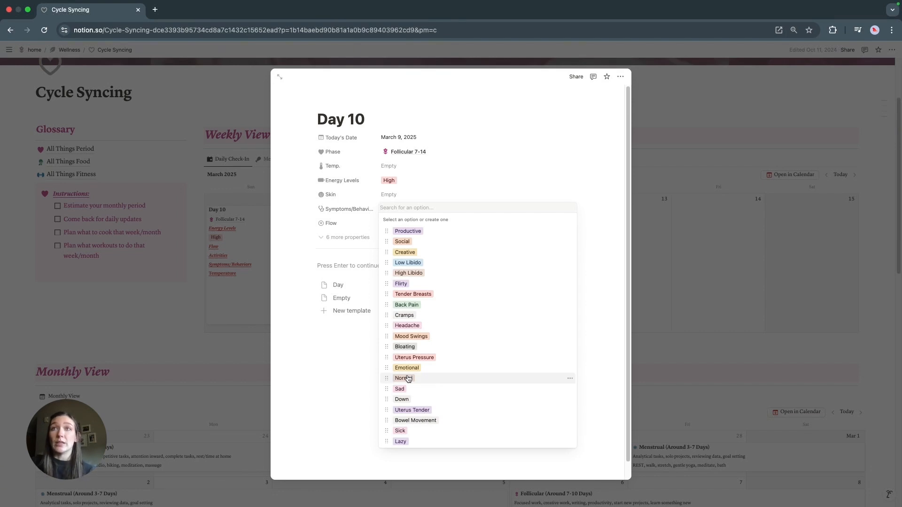
click(350, 357)
click(399, 224)
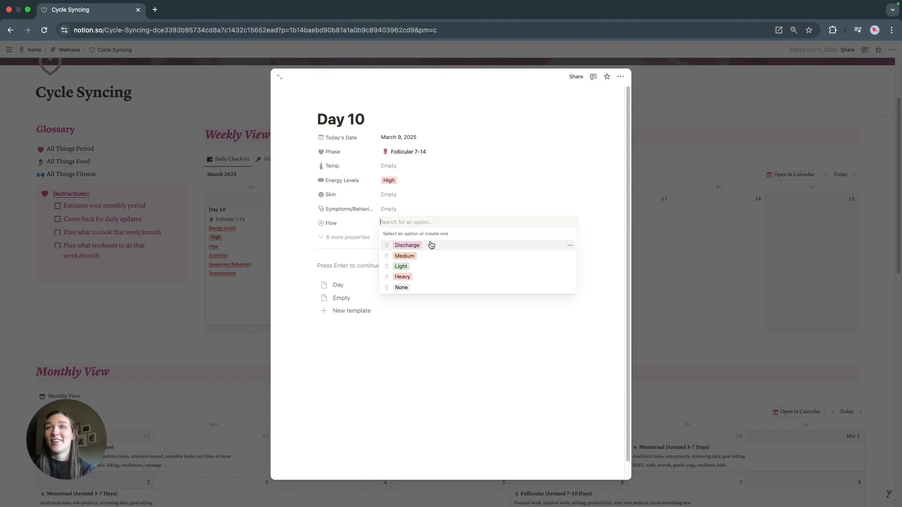
click(743, 259)
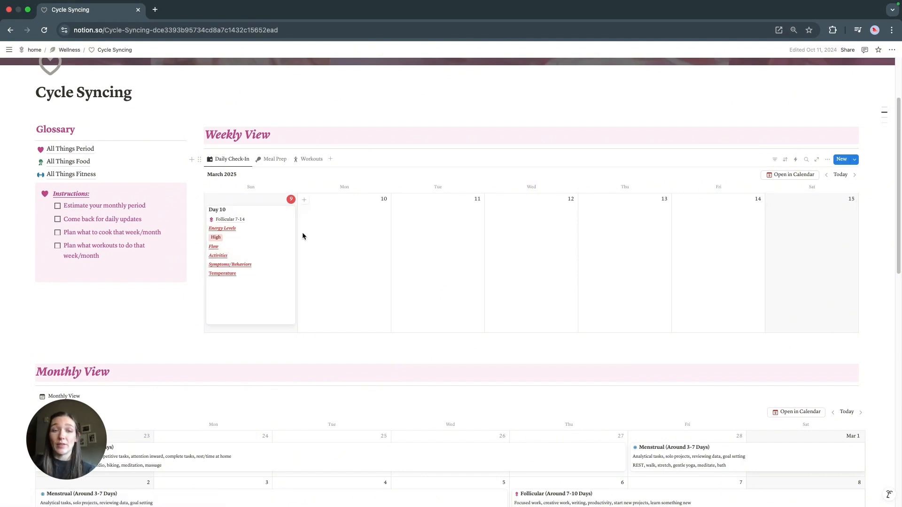
- Review the monthly calendar and the Phase Information table, and widen the table's Skin column
scroll(333, 265, down, 6)
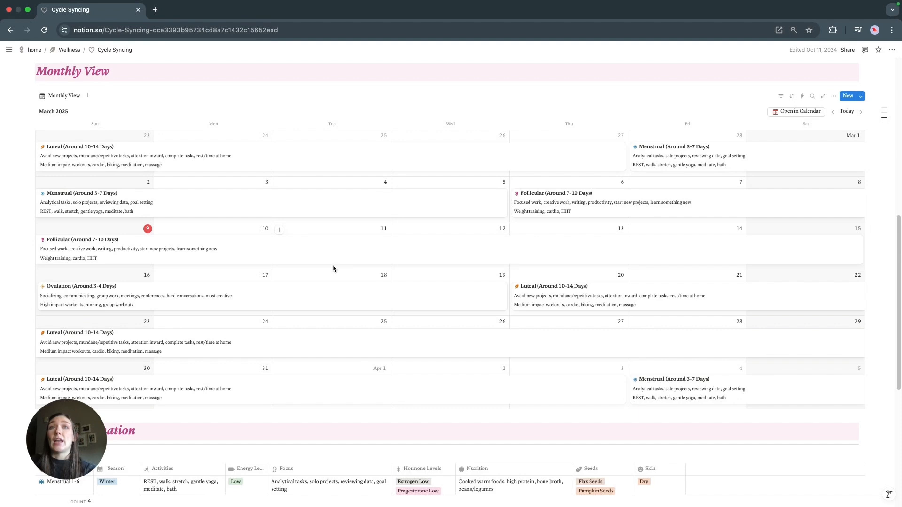
scroll(331, 265, up, 6)
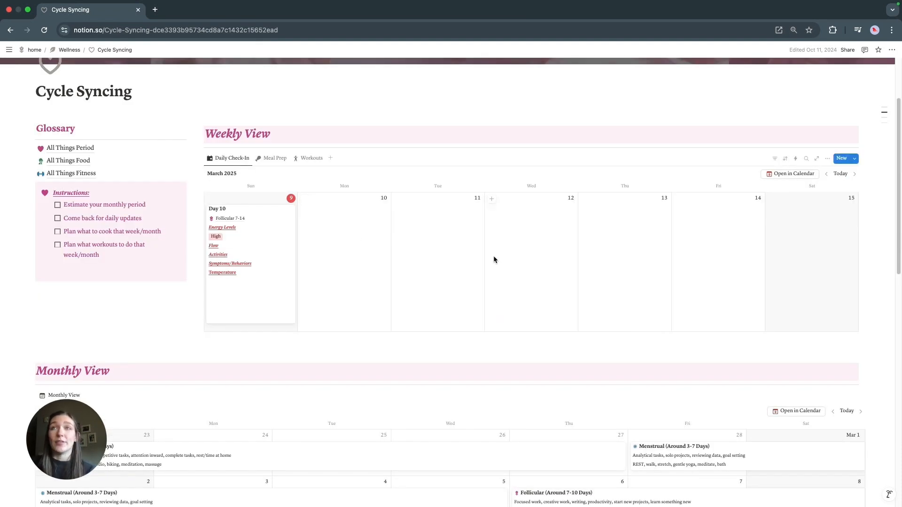
scroll(125, 342, down, 12)
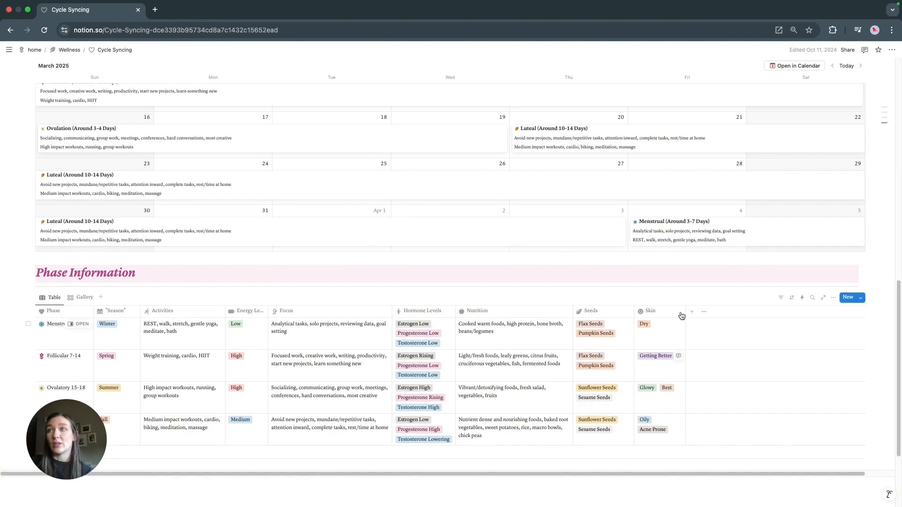
drag(684, 312, 741, 313)
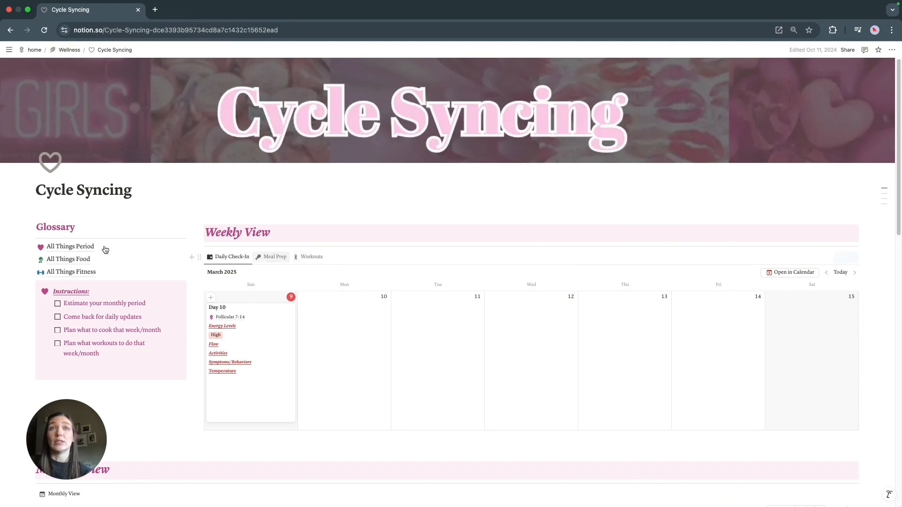
- Open the All Things Food page and show the dinner recipes grouped by cycle phase
click(81, 264)
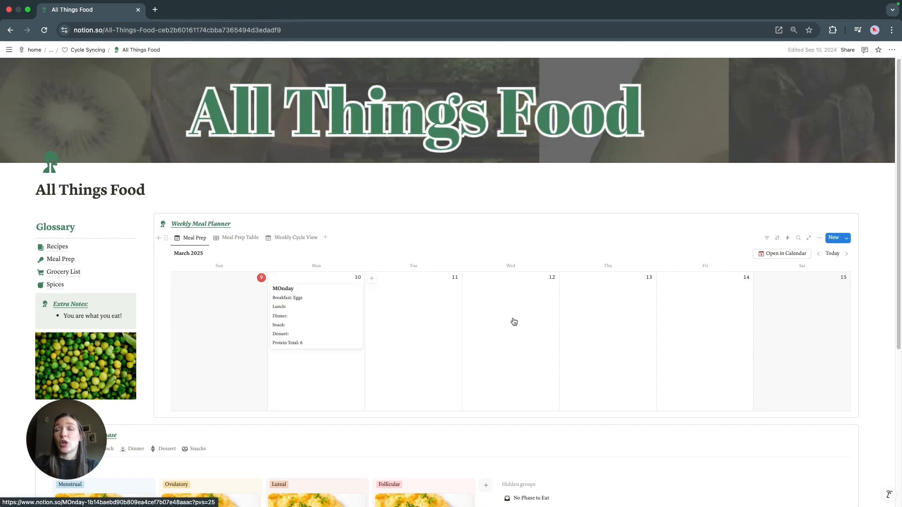
scroll(365, 308, down, 4)
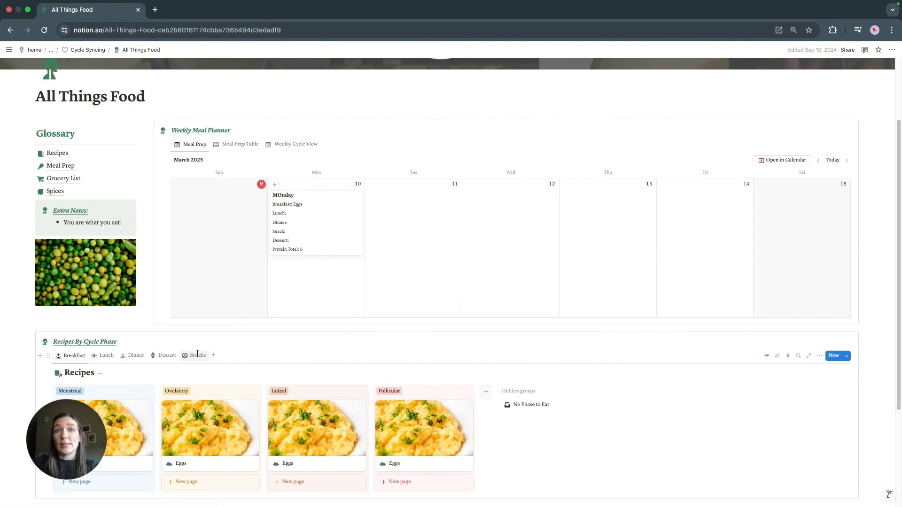
scroll(322, 409, down, 1)
scroll(323, 410, down, 1)
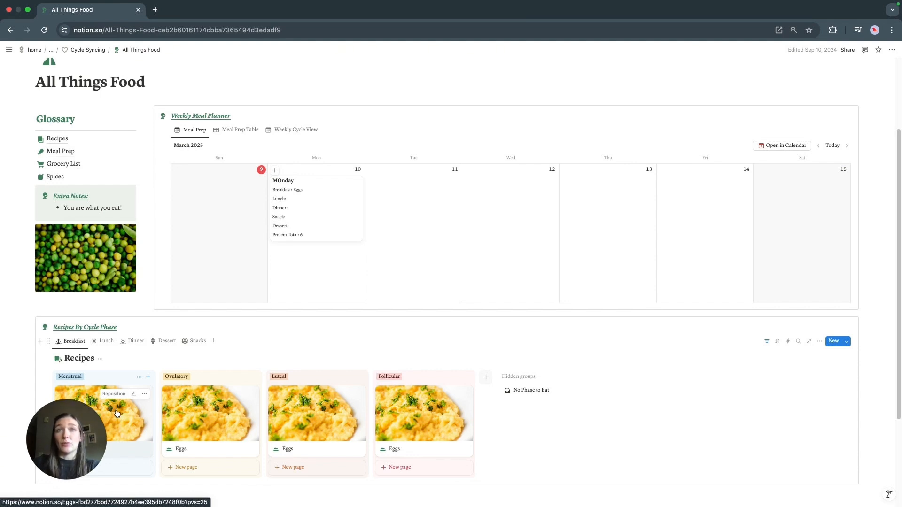
click(135, 341)
scroll(320, 308, down, 4)
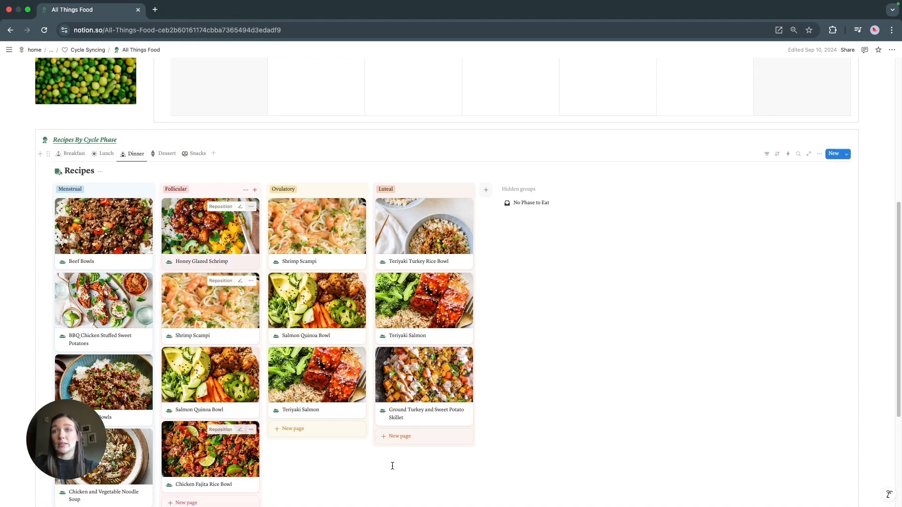
- Open the Beef Bowls dinner recipe and examine its details and Phase to Eat options
click(103, 234)
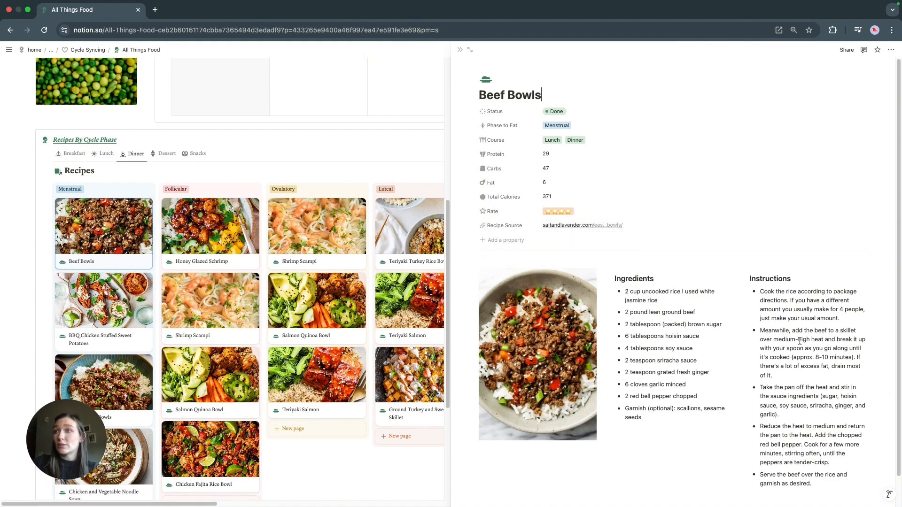
scroll(799, 341, down, 1)
scroll(800, 341, up, 1)
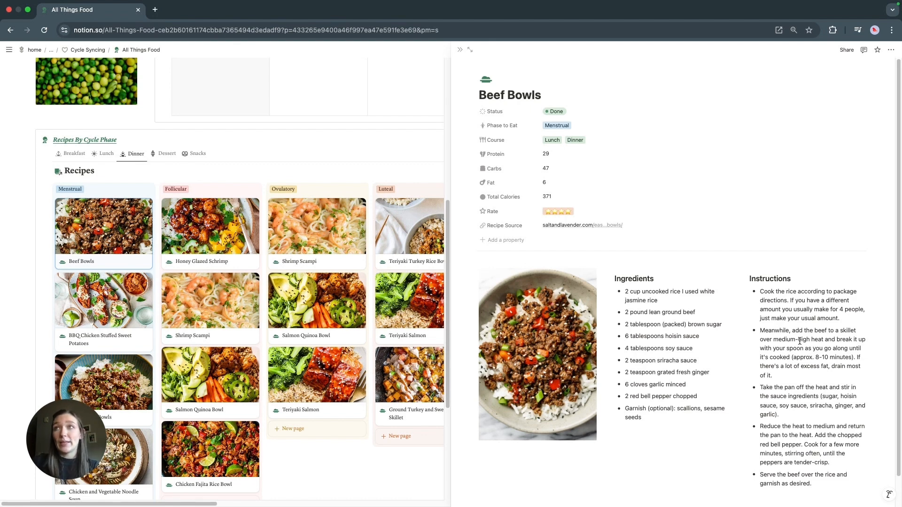
click(591, 128)
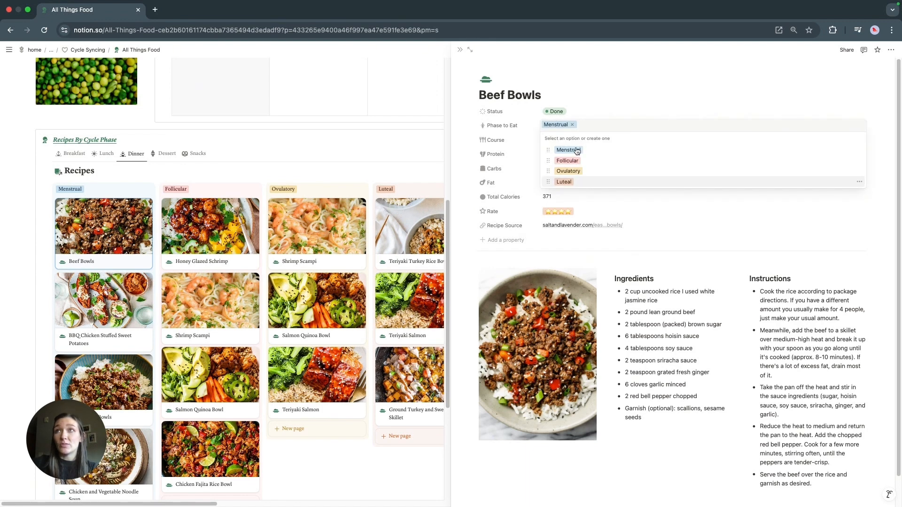
click(592, 78)
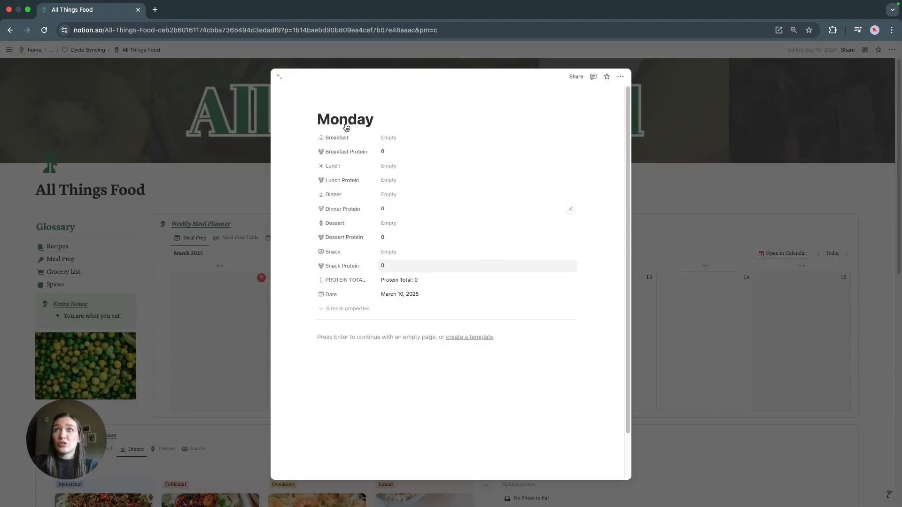
- Link the Eggs recipe as breakfast in the Monday, March 10 meal plan entry
click(410, 139)
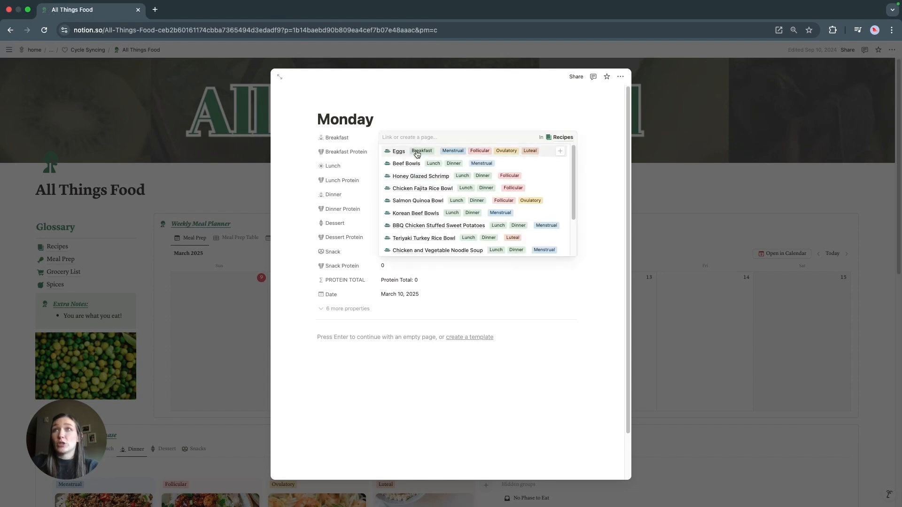
scroll(458, 242, down, 3)
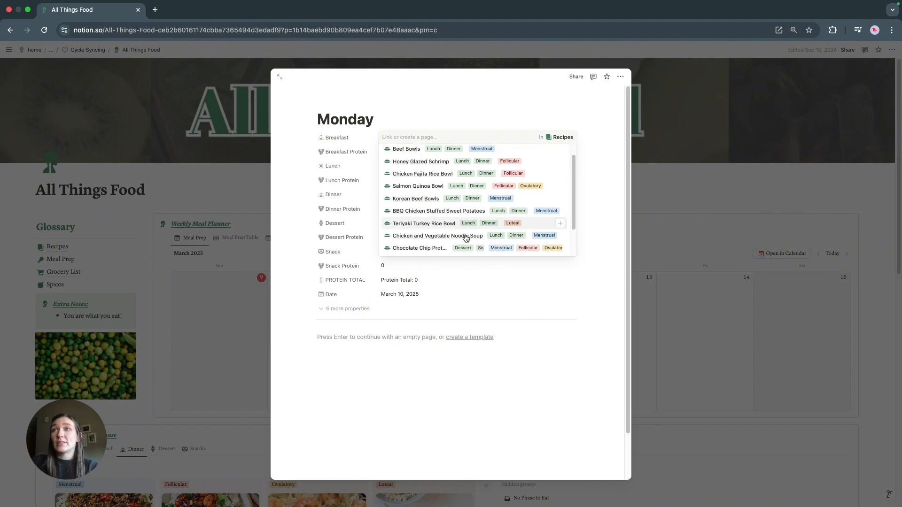
scroll(451, 232, up, 3)
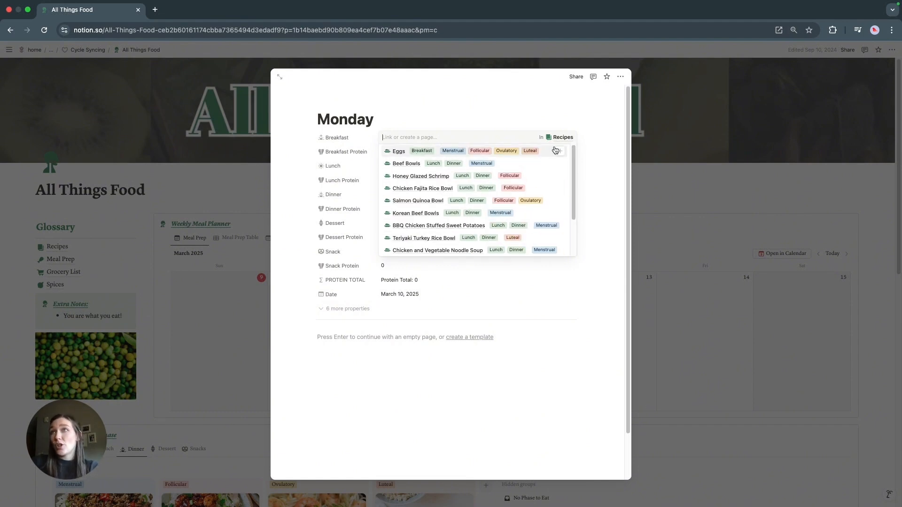
click(419, 154)
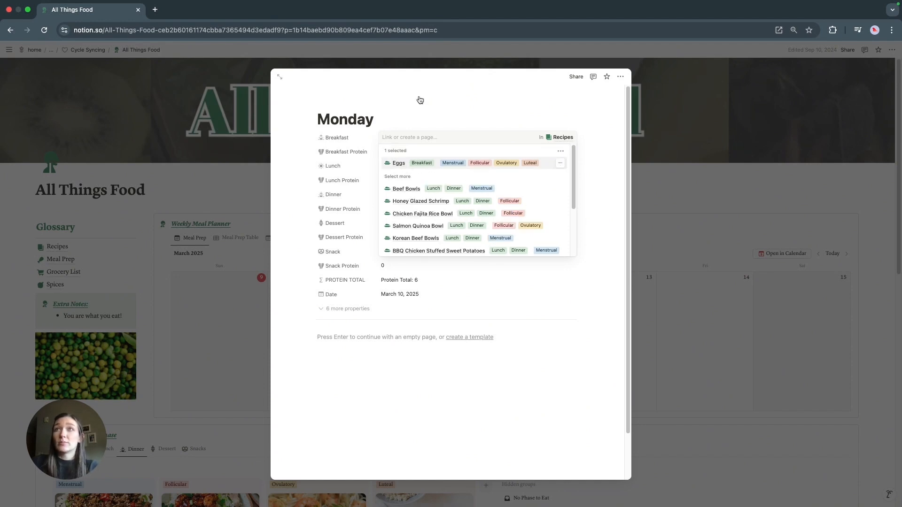
click(419, 99)
- Link the Honey Glazed Schrimp recipe as lunch in the Monday meal plan entry
click(403, 167)
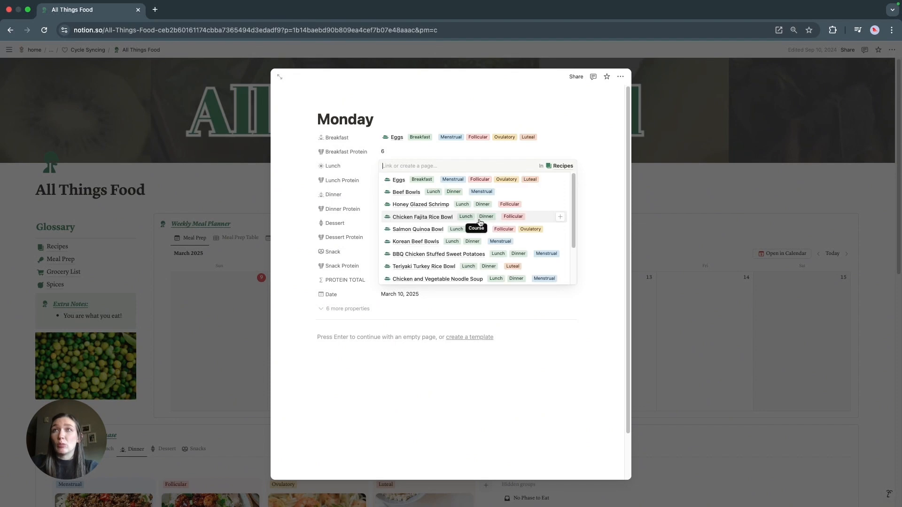
click(528, 207)
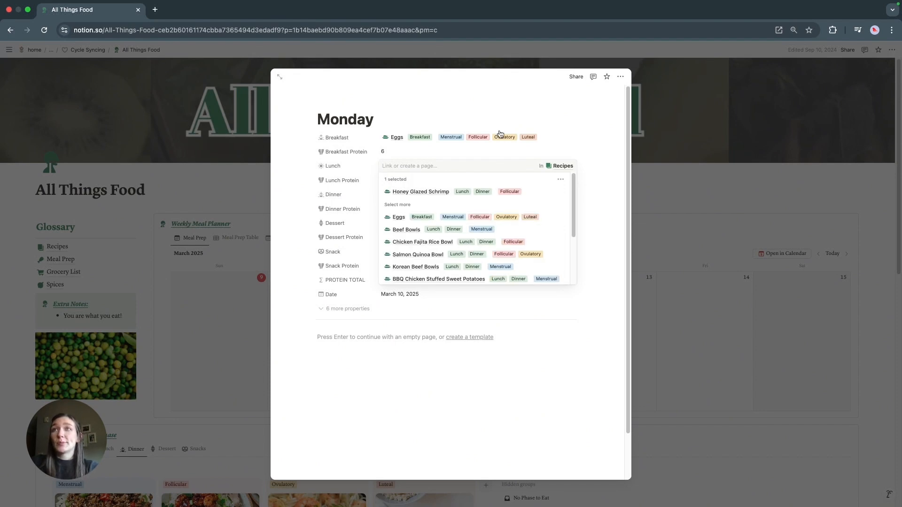
key(Escape)
- Link the Chicken Fajita Rice Bowl recipe as dinner in the Monday meal plan entry and close the entry
key(Return)
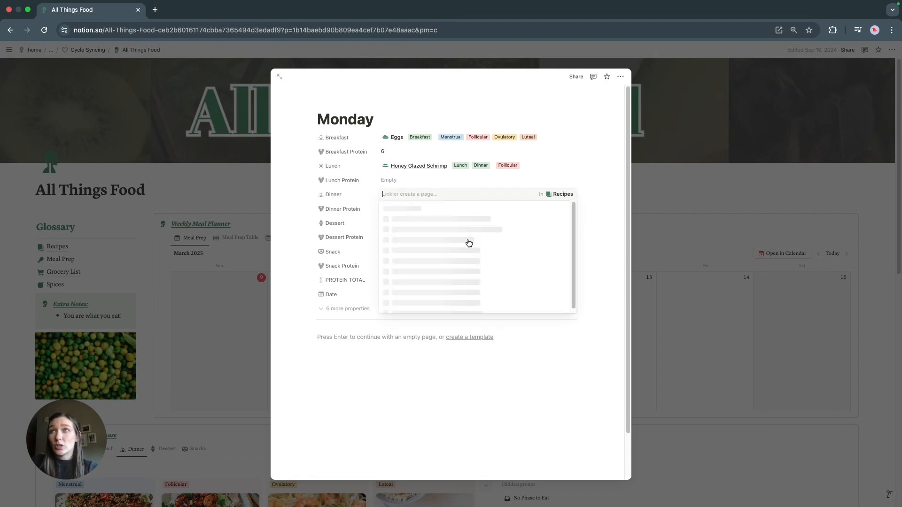
scroll(468, 242, down, 1)
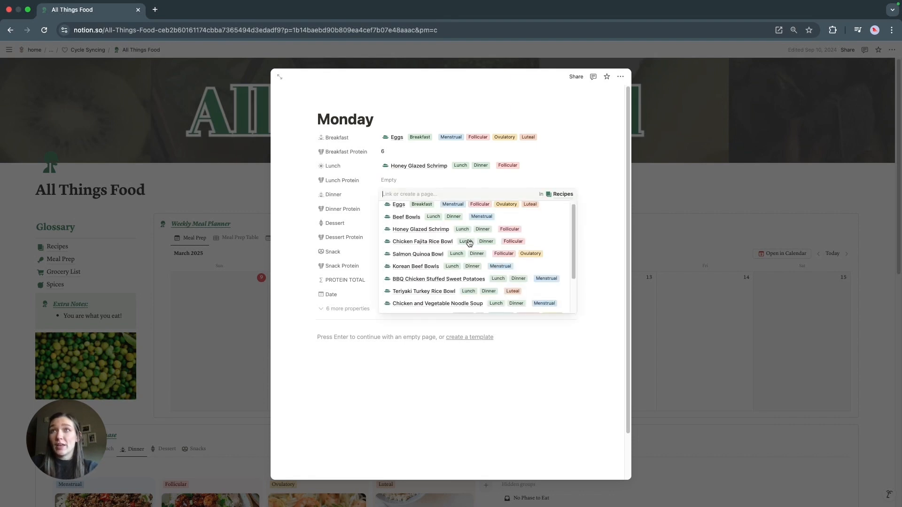
click(436, 243)
key(Escape)
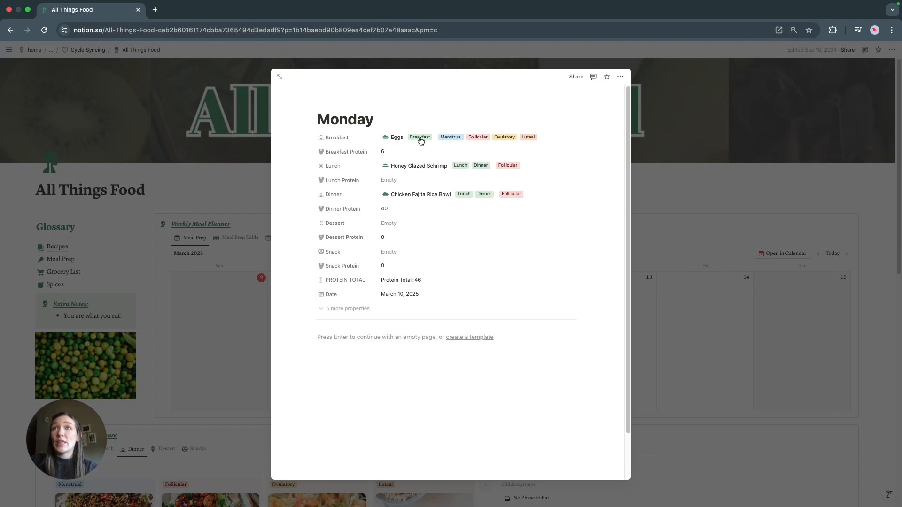
click(703, 299)
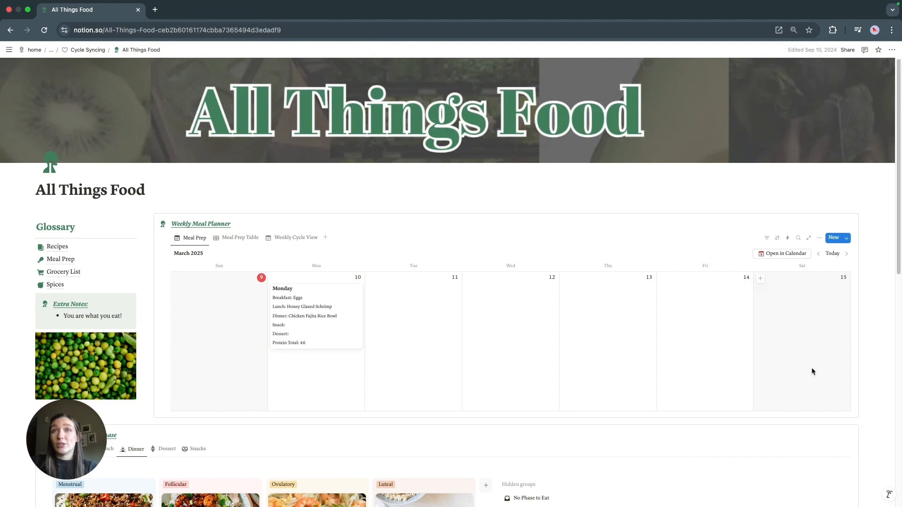
- Check the weekly meal planner's Meal Prep Table and Weekly Cycle View, and return it to the Meal Prep calendar
click(241, 238)
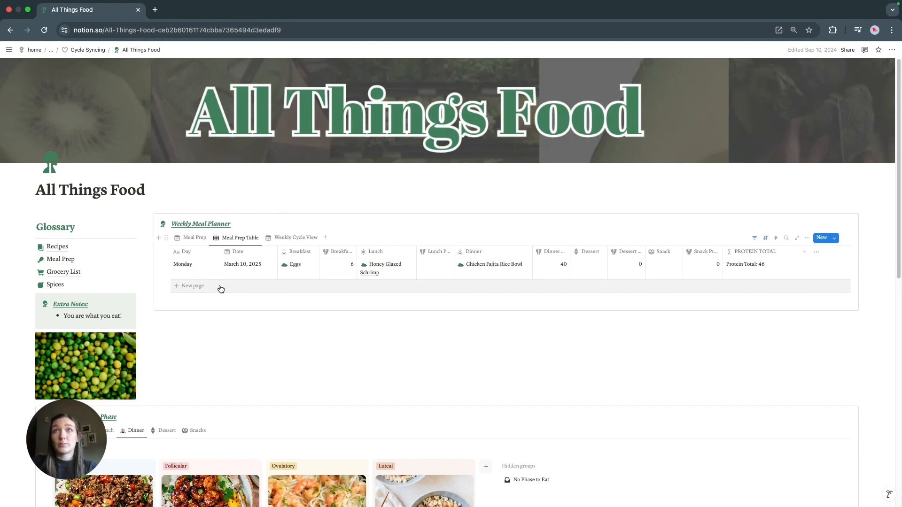
click(290, 238)
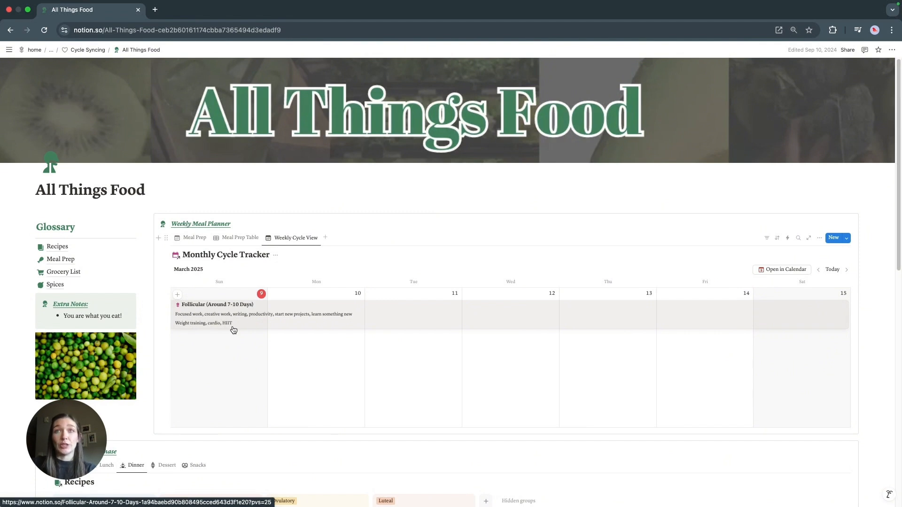
click(194, 238)
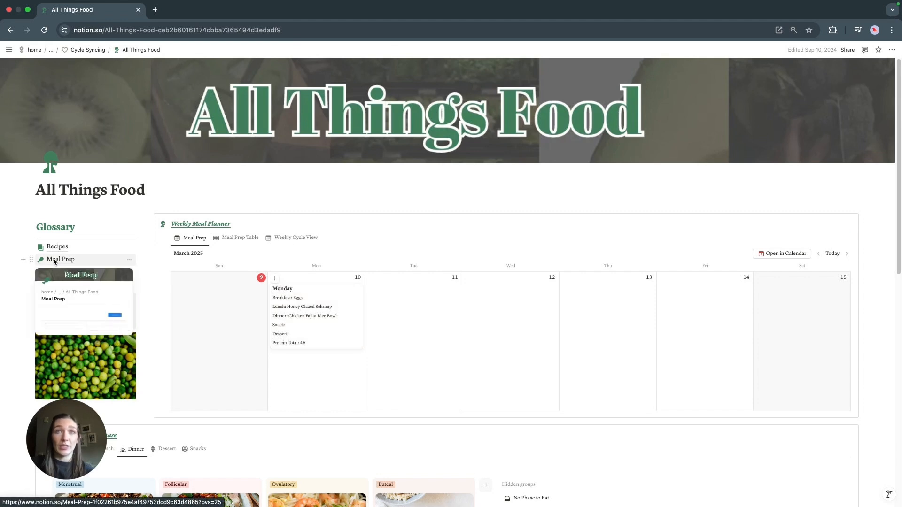
mouse_move(79, 275)
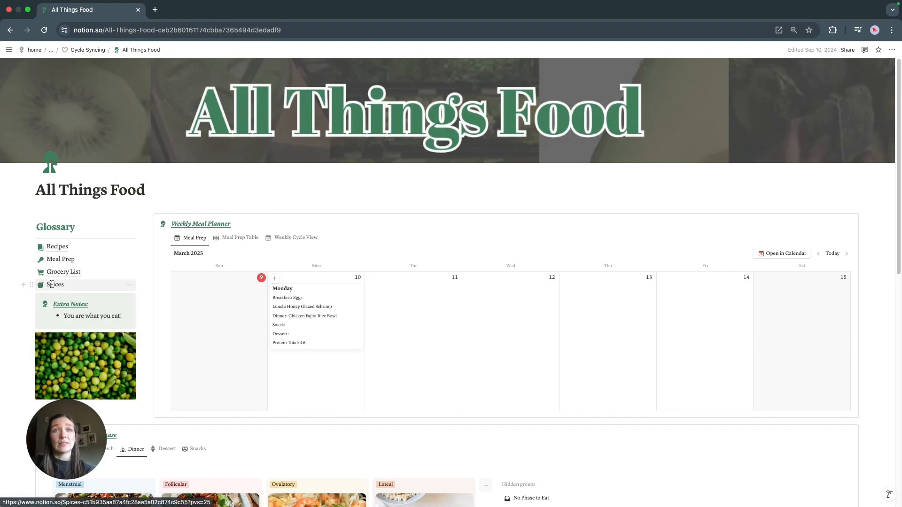
mouse_move(51, 284)
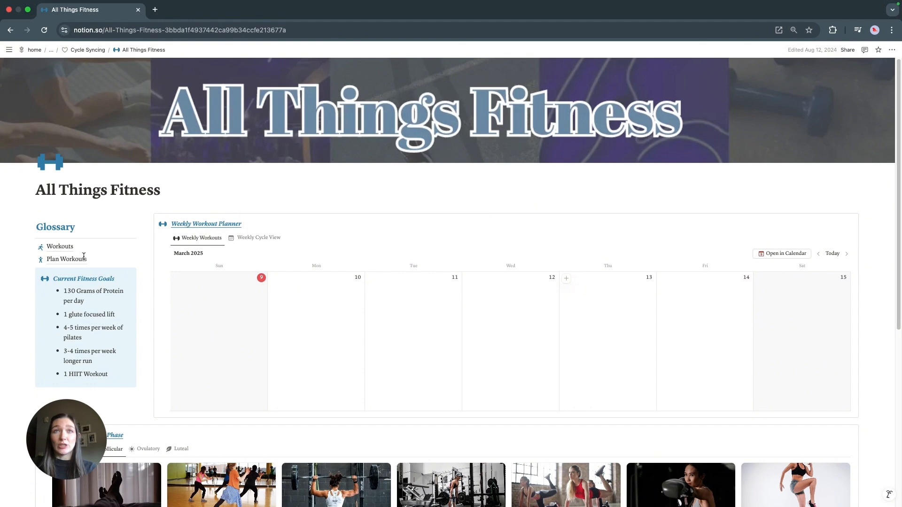
- On the All Things Fitness page, check the workout planner's Weekly Cycle View, return to Weekly Workouts and review the follicular workouts
mouse_move(64, 248)
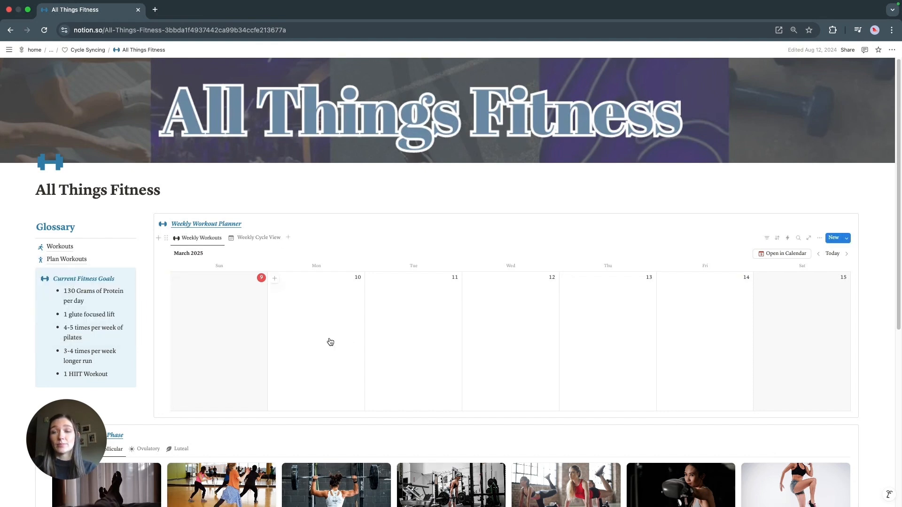
click(267, 239)
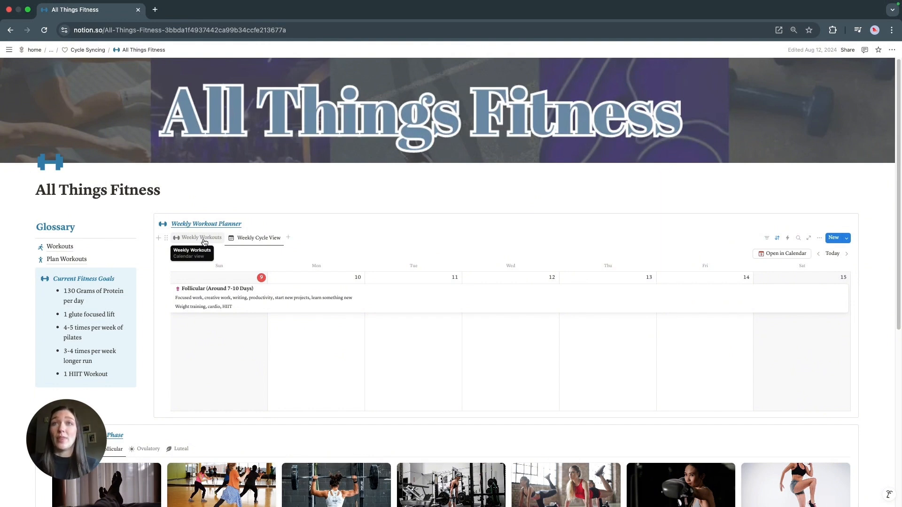
click(203, 238)
scroll(202, 242, down, 3)
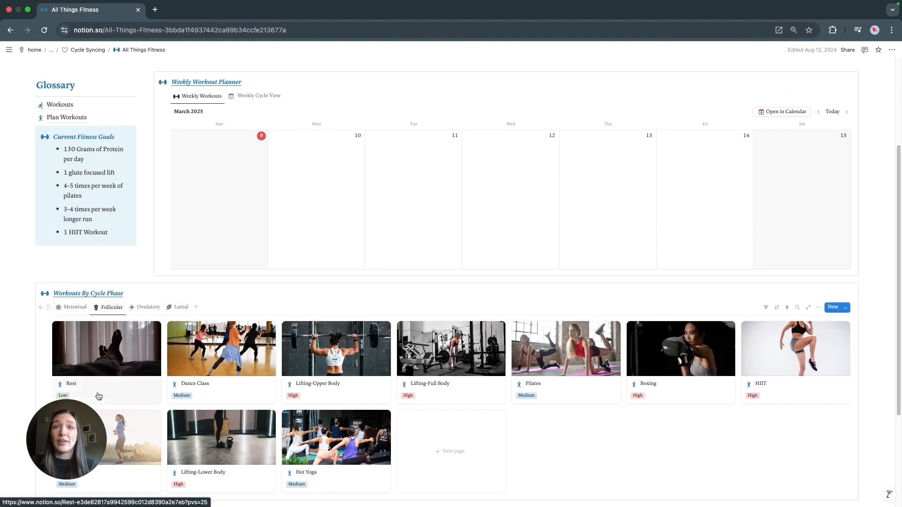
- Add an entry titled Monday on March 10 in the Weekly Workout Planner's Weekly Workouts calendar
scroll(99, 396, down, 1)
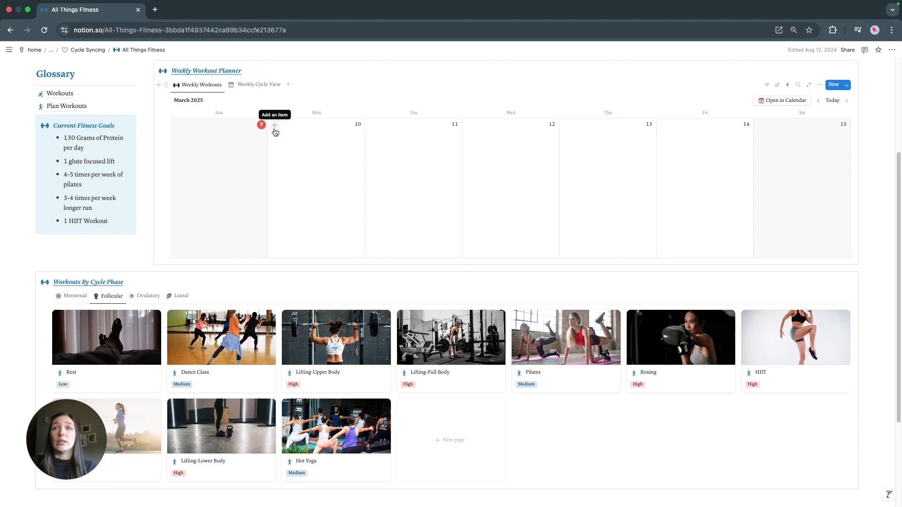
click(274, 127)
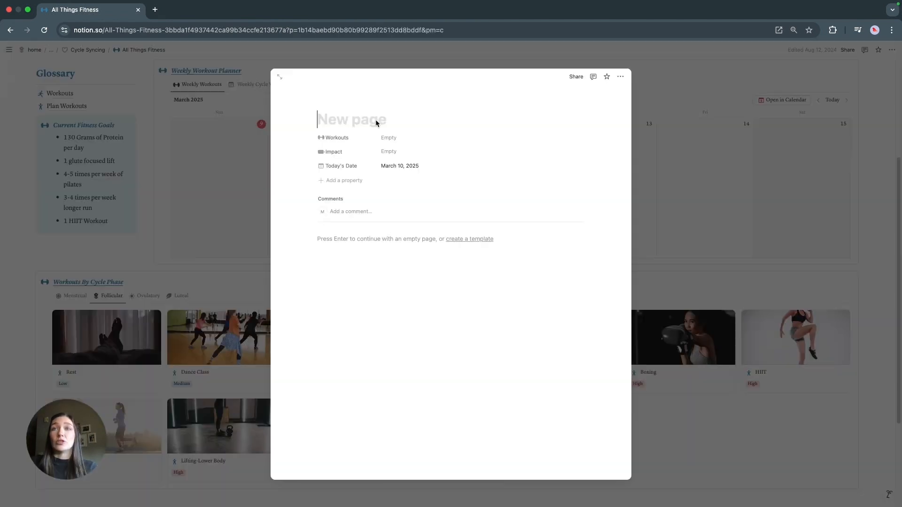
text(Monday)
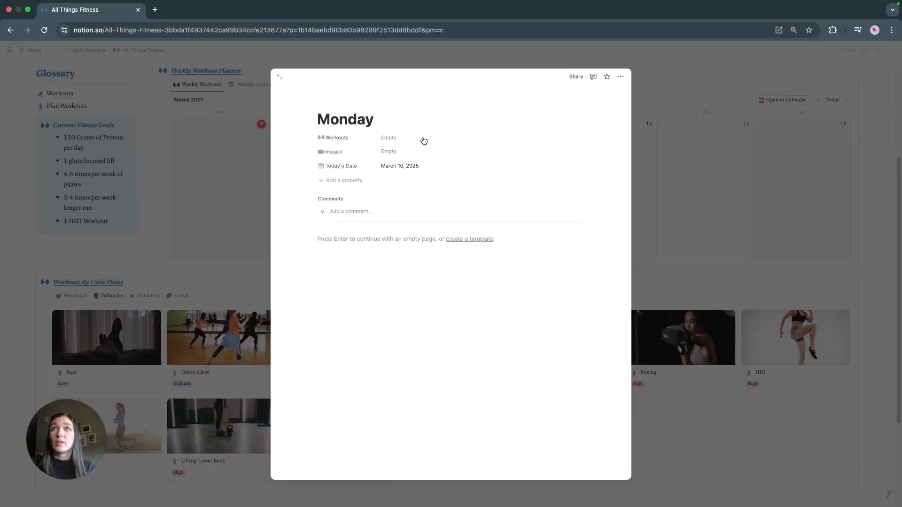
- Link the Lifting-Upper Body workout to the Monday workout entry and close the entry
click(400, 141)
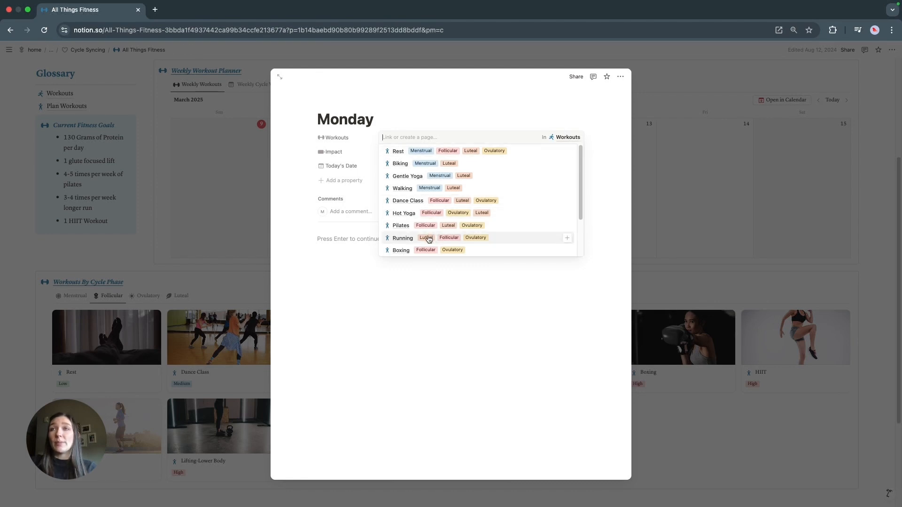
scroll(429, 240, down, 3)
scroll(429, 239, up, 3)
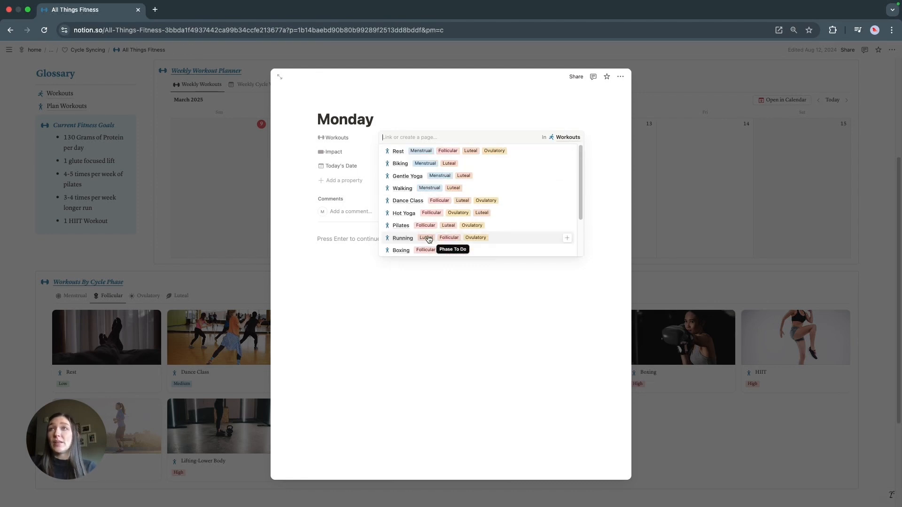
scroll(451, 226, down, 3)
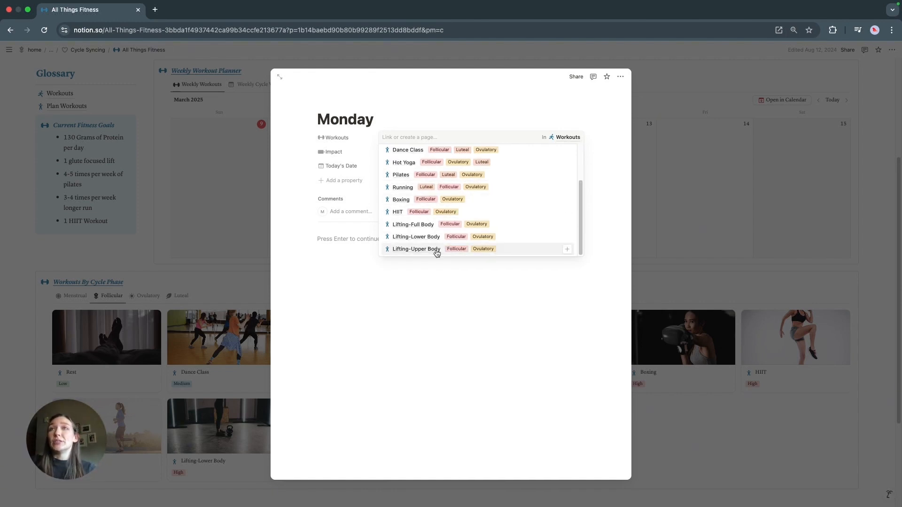
click(437, 249)
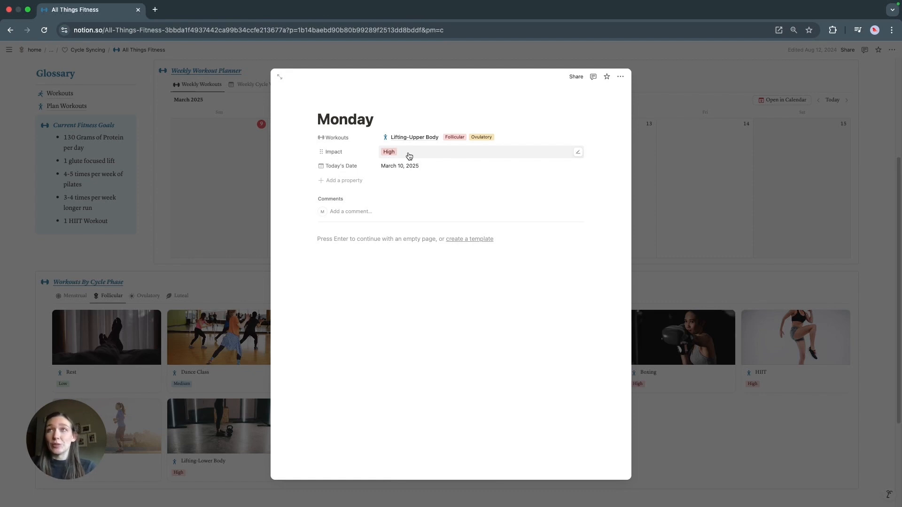
click(674, 201)
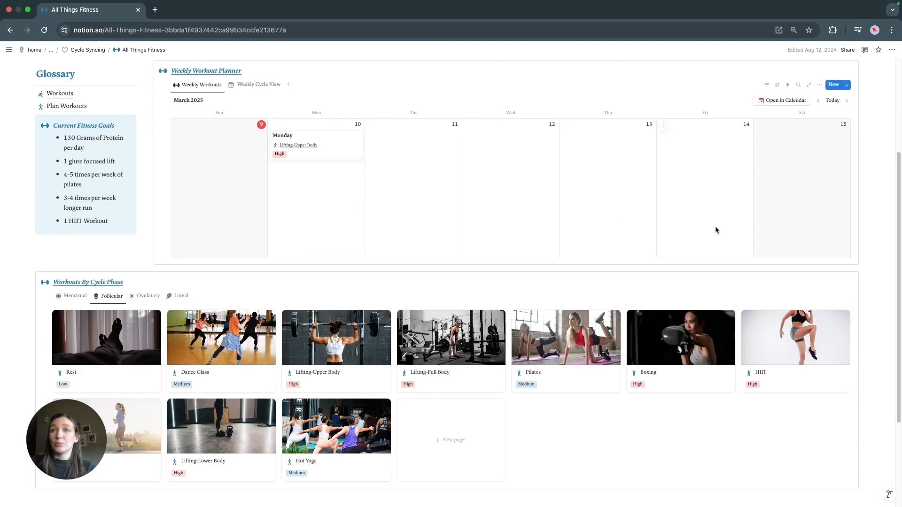
- Review the Current Fitness Goals alongside the weekly workout plan on the All Things Fitness page
scroll(714, 229, up, 5)
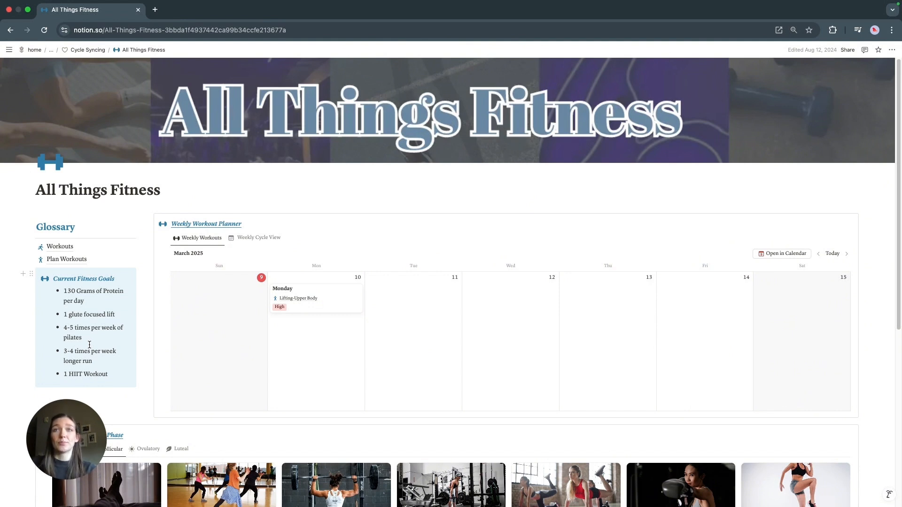
scroll(362, 297, down, 2)
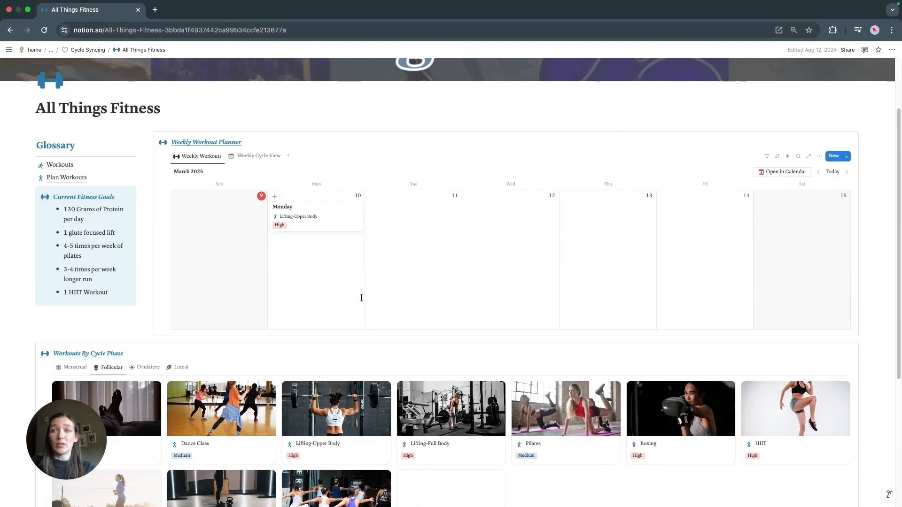
scroll(361, 298, down, 1)
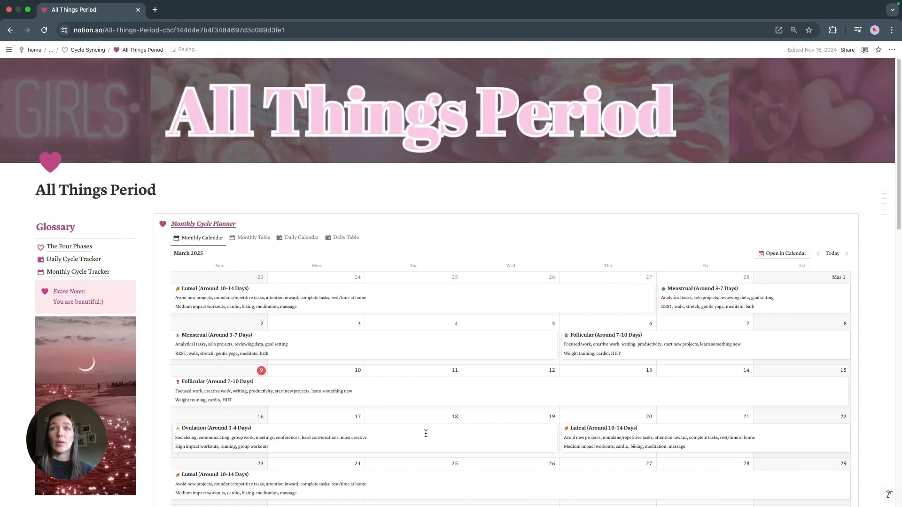
- On the All Things Period page, review the Monthly Calendar, then inspect and close the Day 10 entry in the Daily Calendar
scroll(457, 369, down, 2)
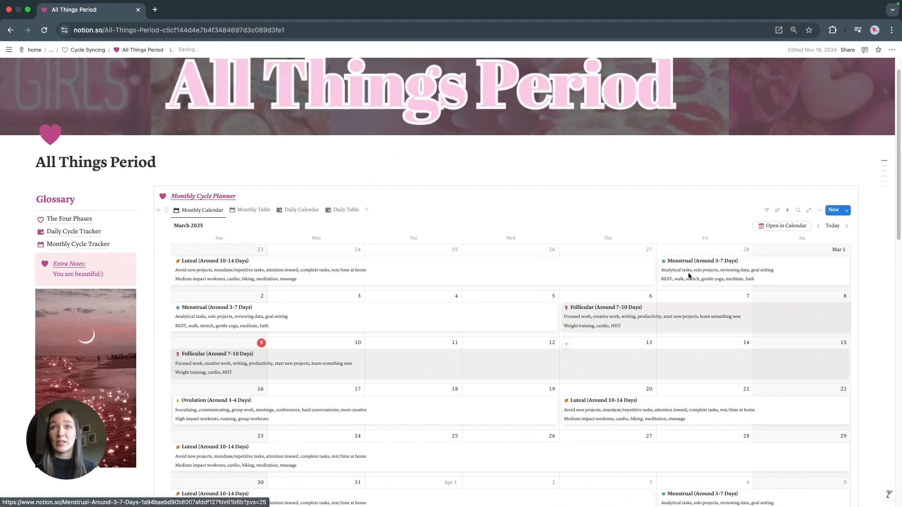
scroll(689, 276, down, 2)
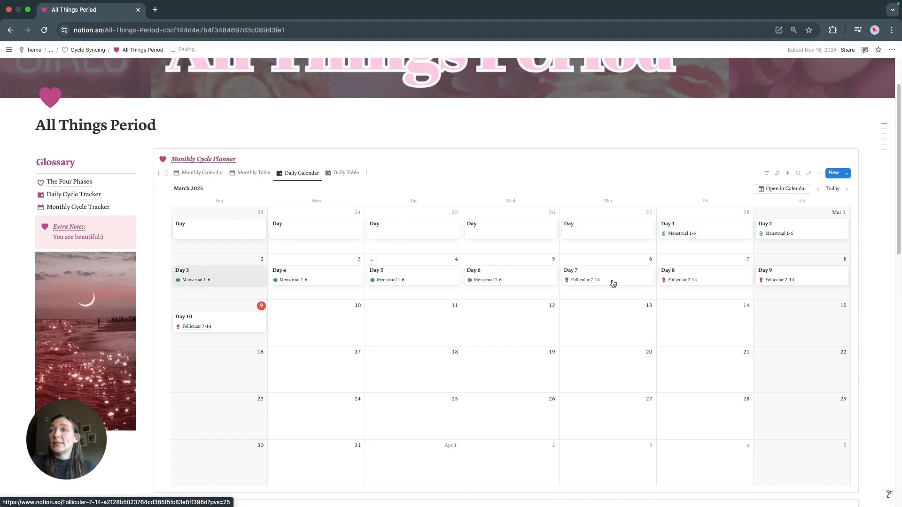
click(232, 332)
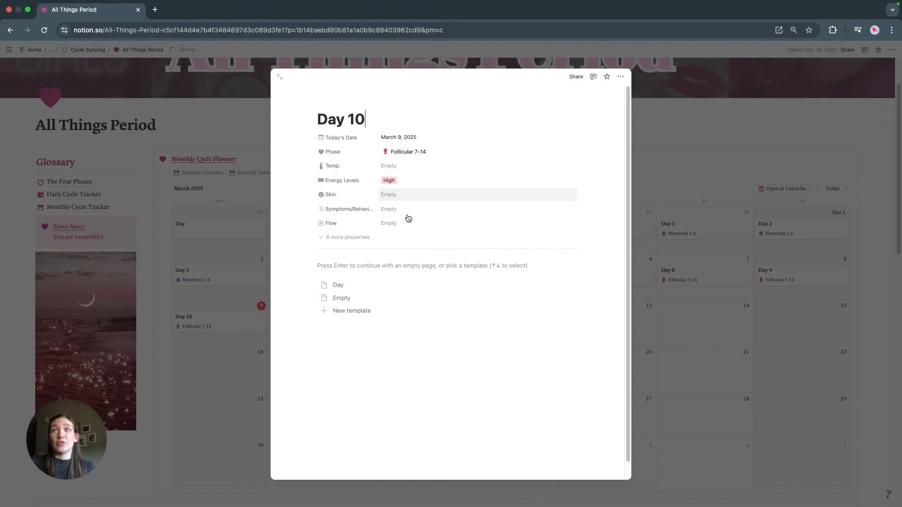
click(681, 346)
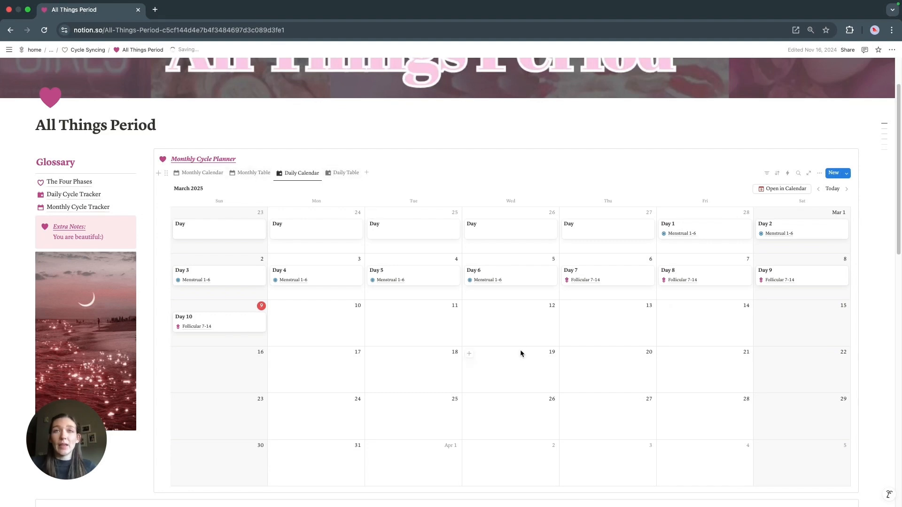
- Review The Four Phases table, the Female Hormones section and the notes on each cycle phase
scroll(520, 350, down, 6)
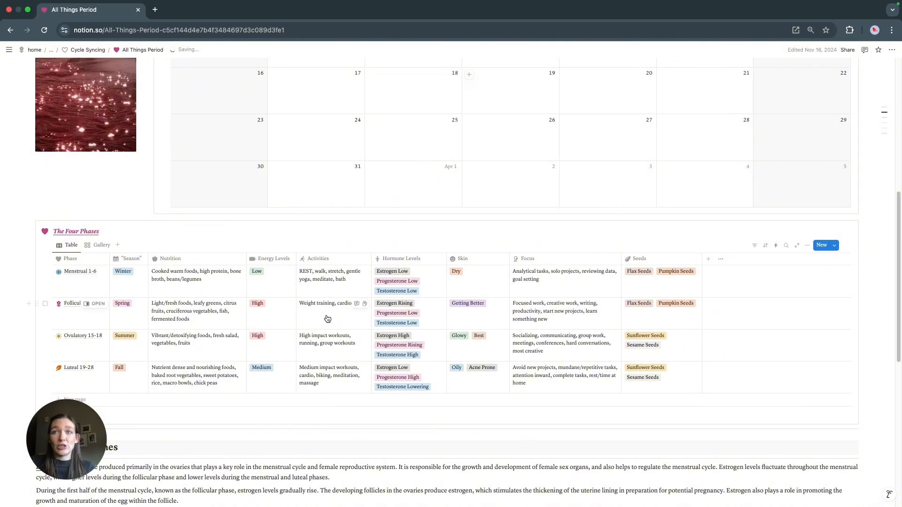
scroll(327, 319, down, 5)
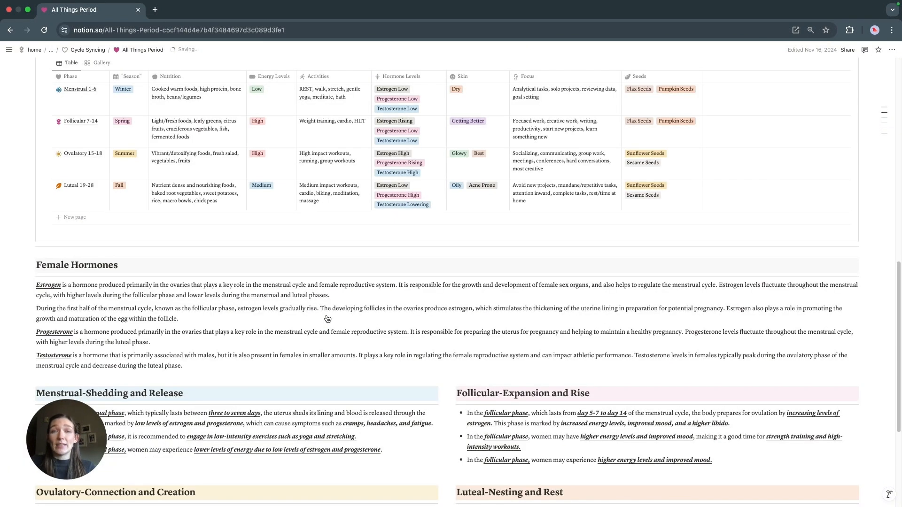
scroll(326, 315, down, 2)
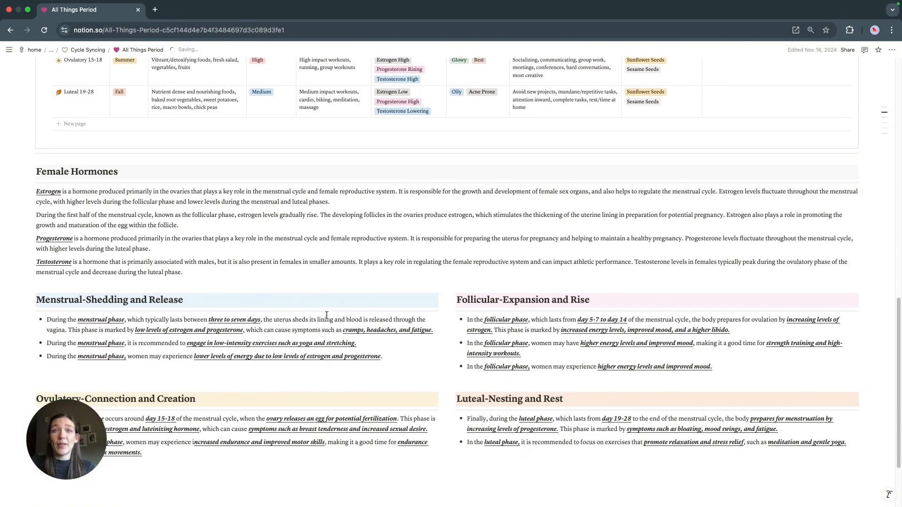